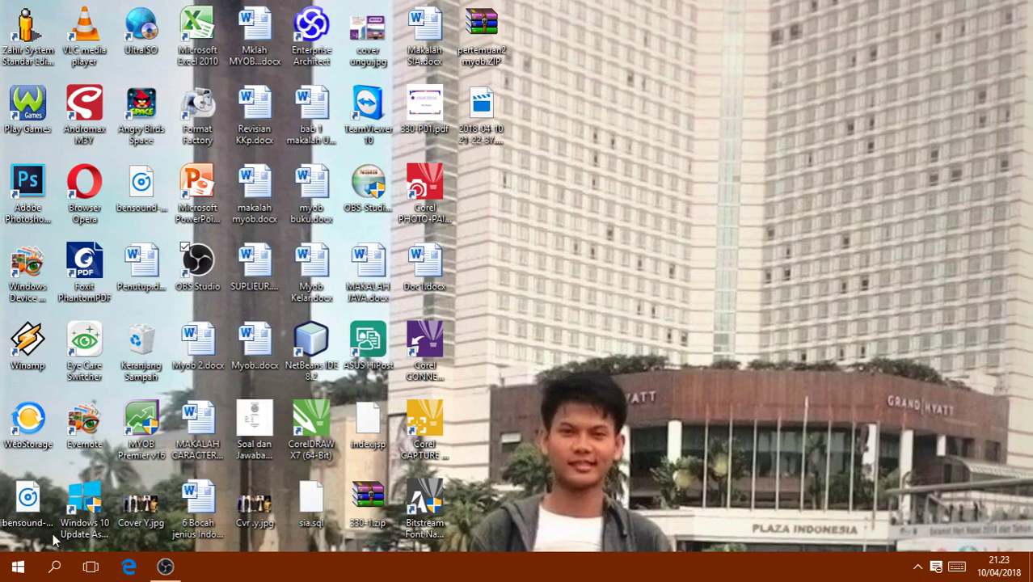
- Find and launch Enterprise Architect
{"action": "left_click", "coordinate": [55, 565]}
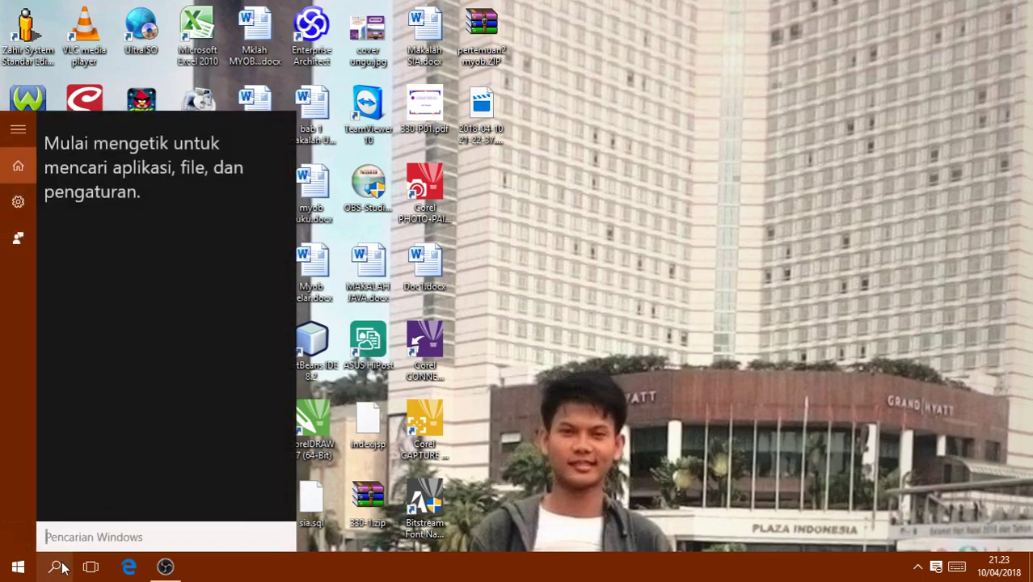
{"action": "type", "text": "e"}
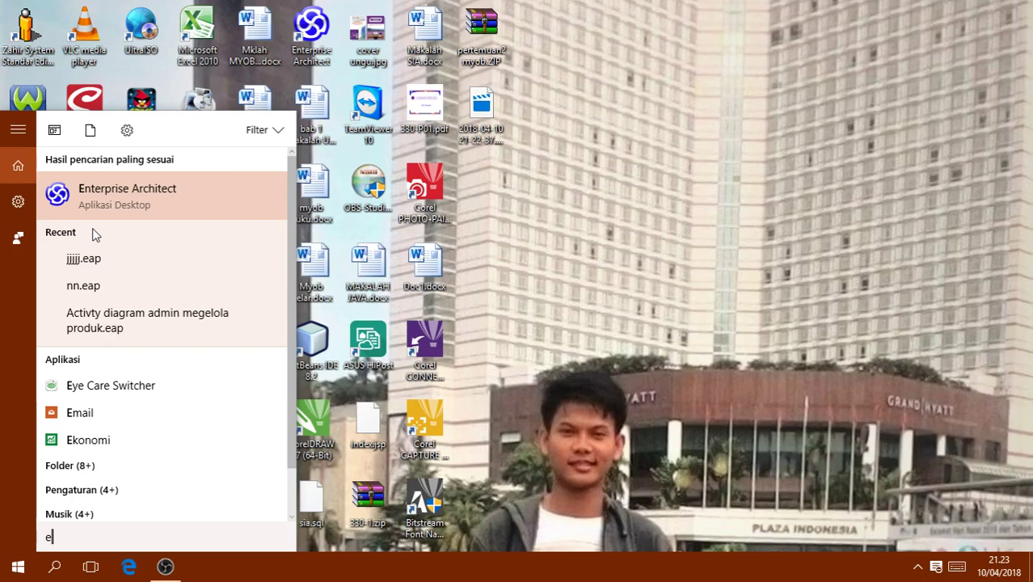
{"action": "left_click", "coordinate": [136, 198]}
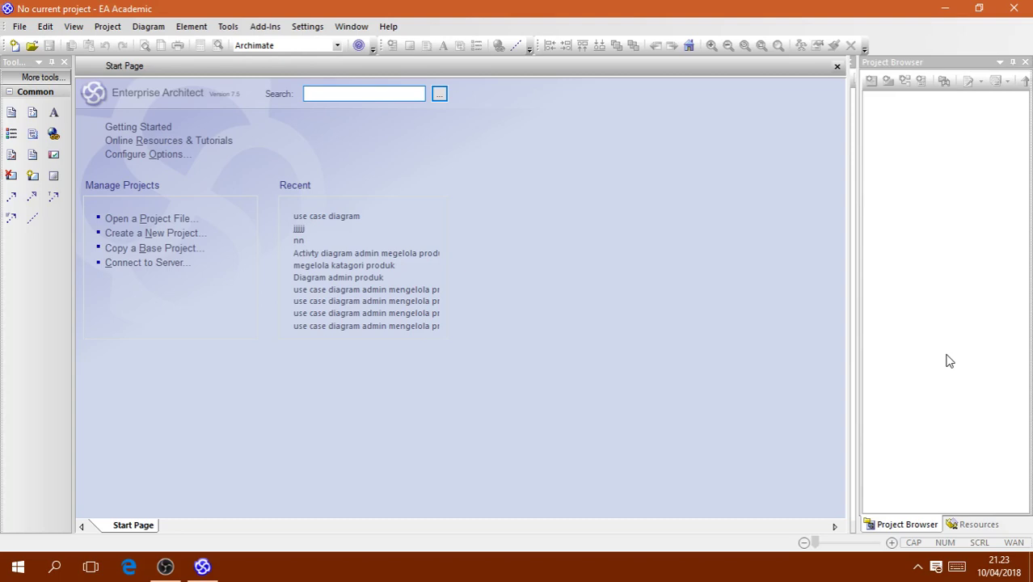
- Create a new project named "Diagram admin mengelola katagori produk" in Dokumen and add the Use Case model to it
{"action": "left_click", "coordinate": [20, 26]}
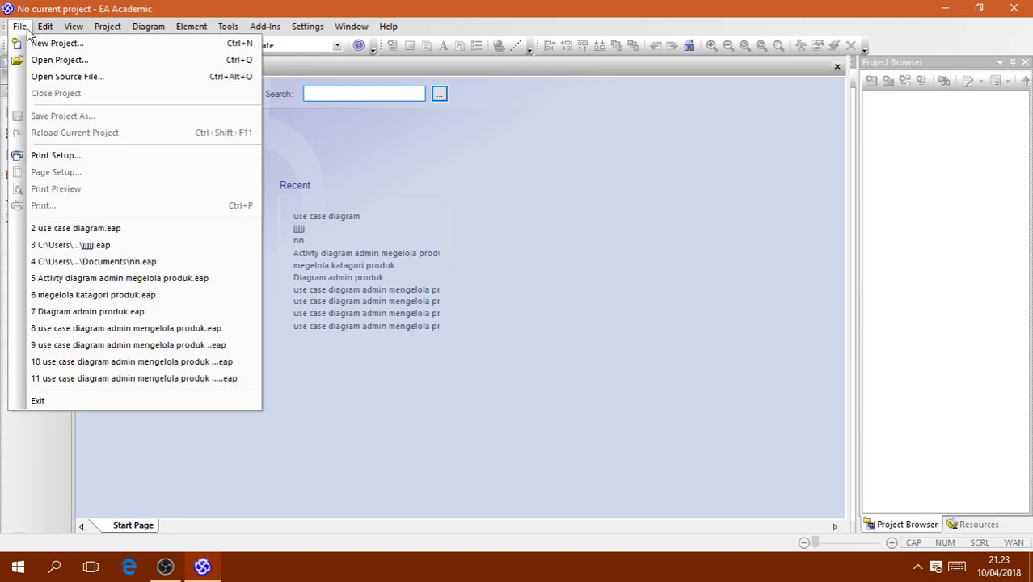
{"action": "left_click", "coordinate": [26, 29]}
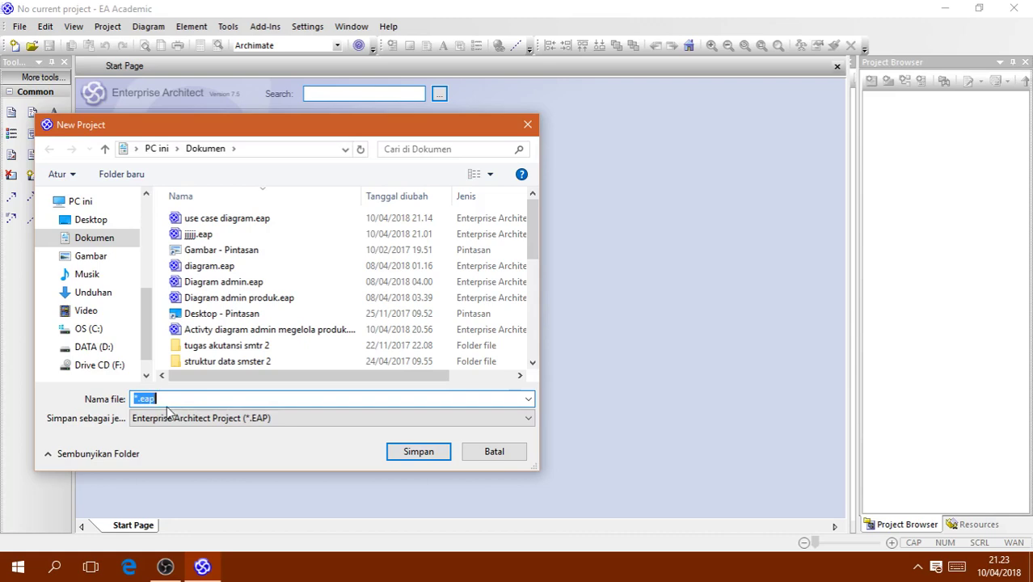
{"action": "key", "text": "BackSpace"}
{"action": "type", "text": "Dia"}
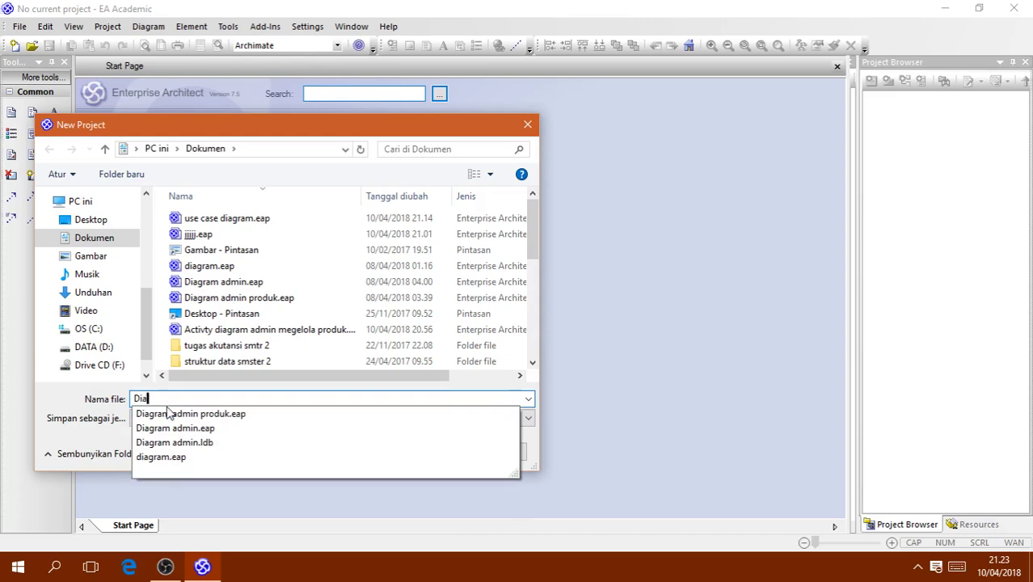
{"action": "type", "text": "gram"}
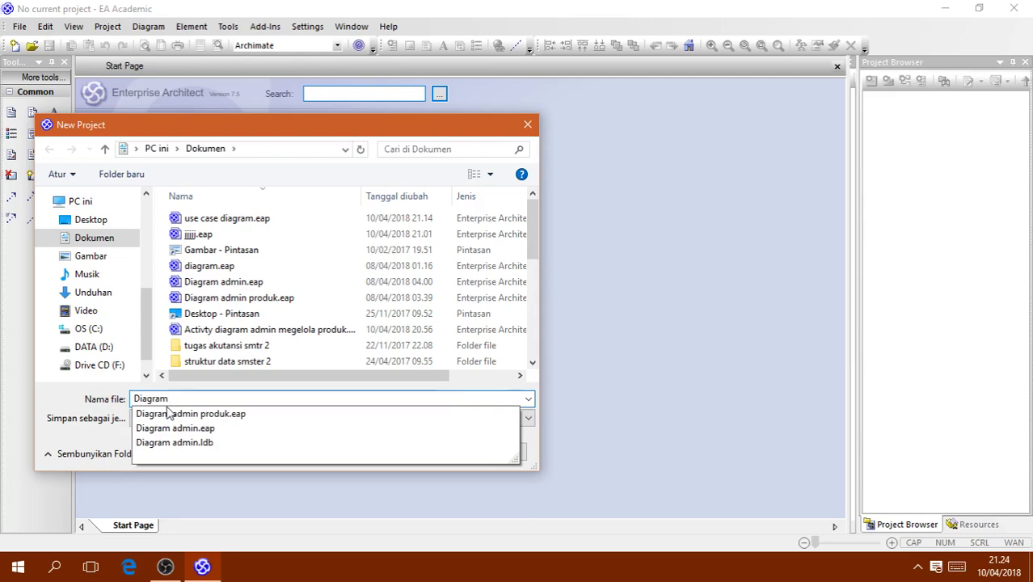
{"action": "type", "text": "admin "}
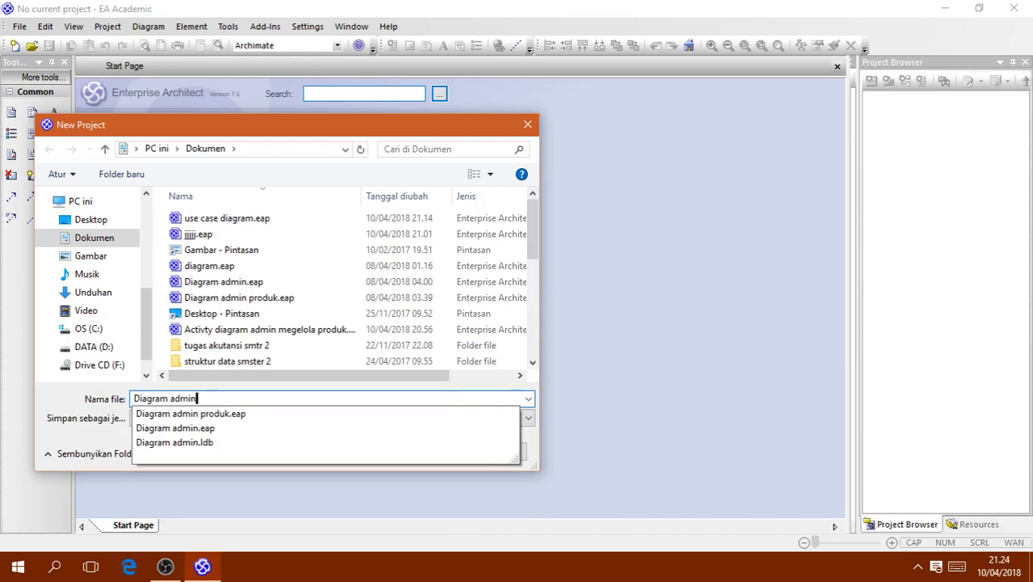
{"action": "type", "text": "meng"}
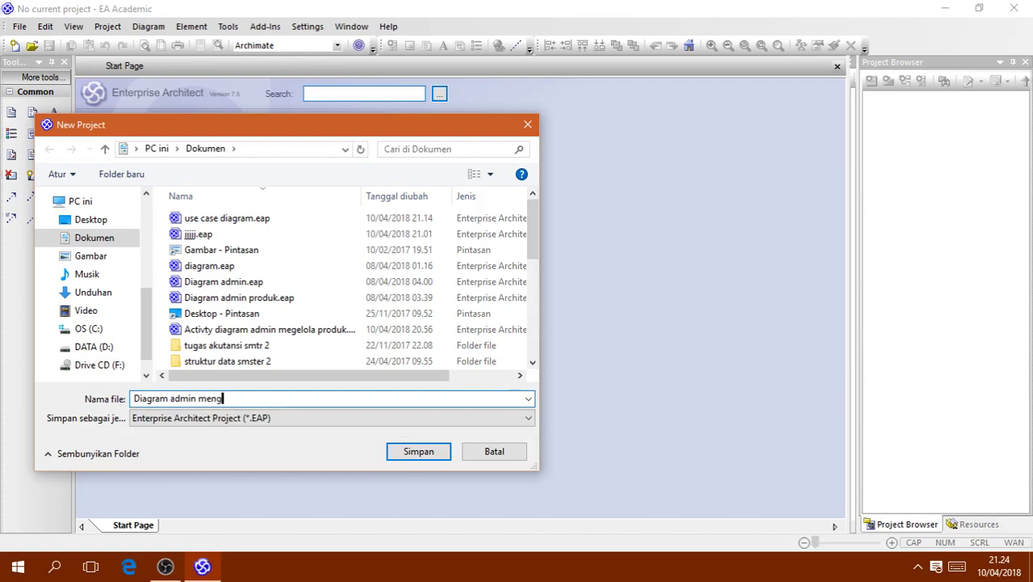
{"action": "type", "text": "elola katagori produk"}
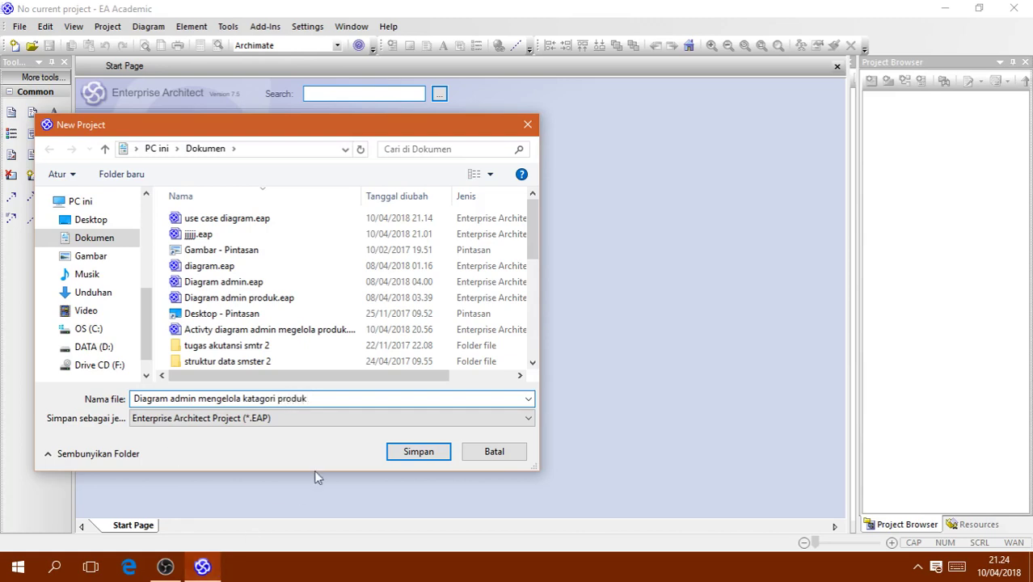
{"action": "left_click", "coordinate": [401, 451]}
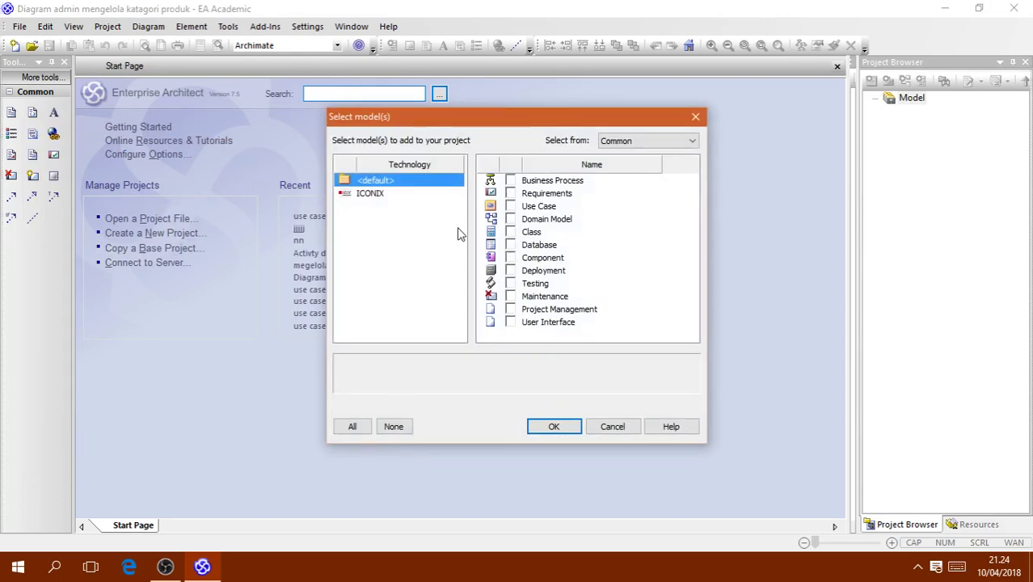
{"action": "left_click", "coordinate": [510, 206]}
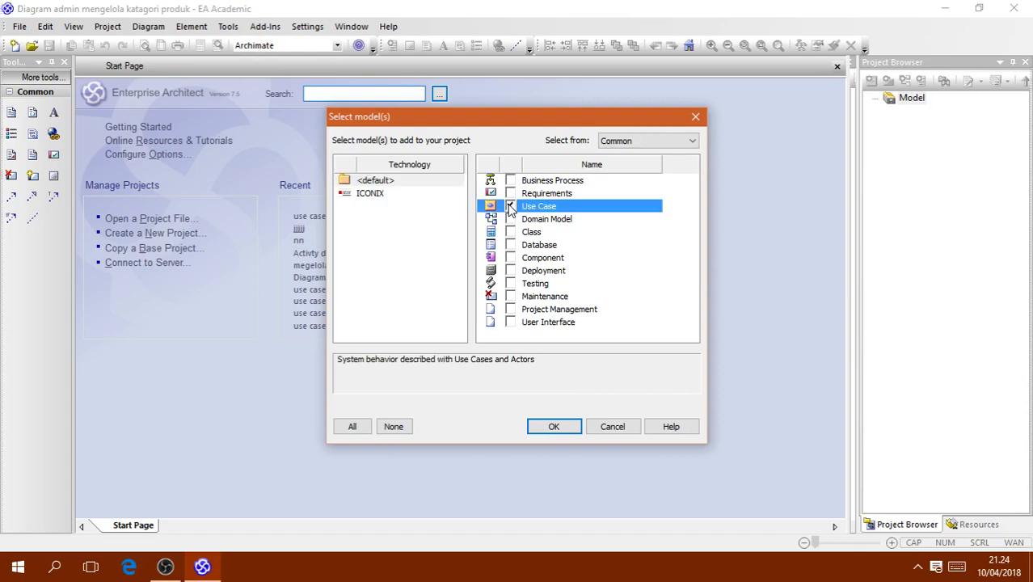
{"action": "left_click", "coordinate": [564, 433]}
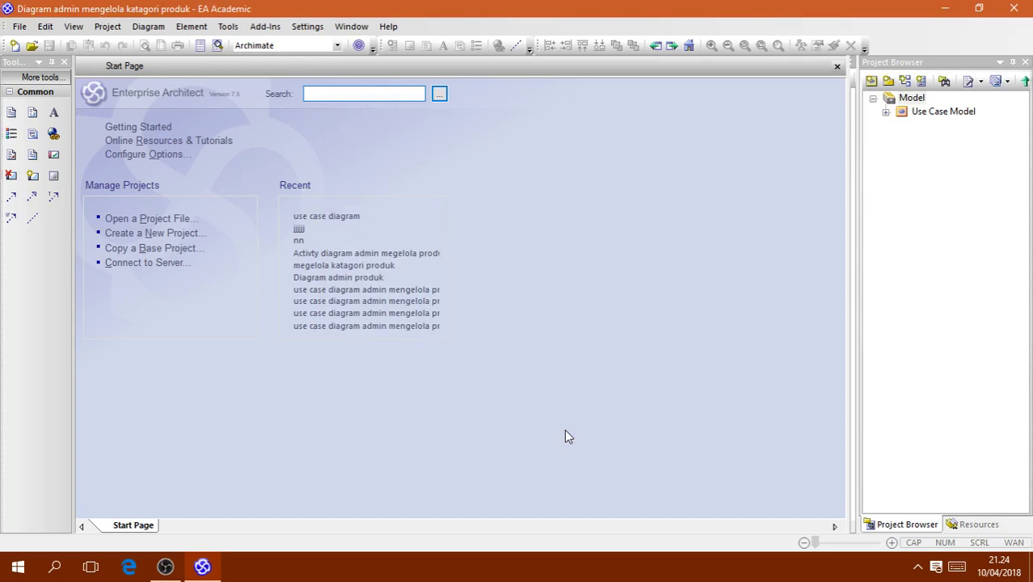
- Add a UML Behavioral use case diagram named "Diagram Admin" to the Use Case Model package
{"action": "left_click", "coordinate": [905, 81]}
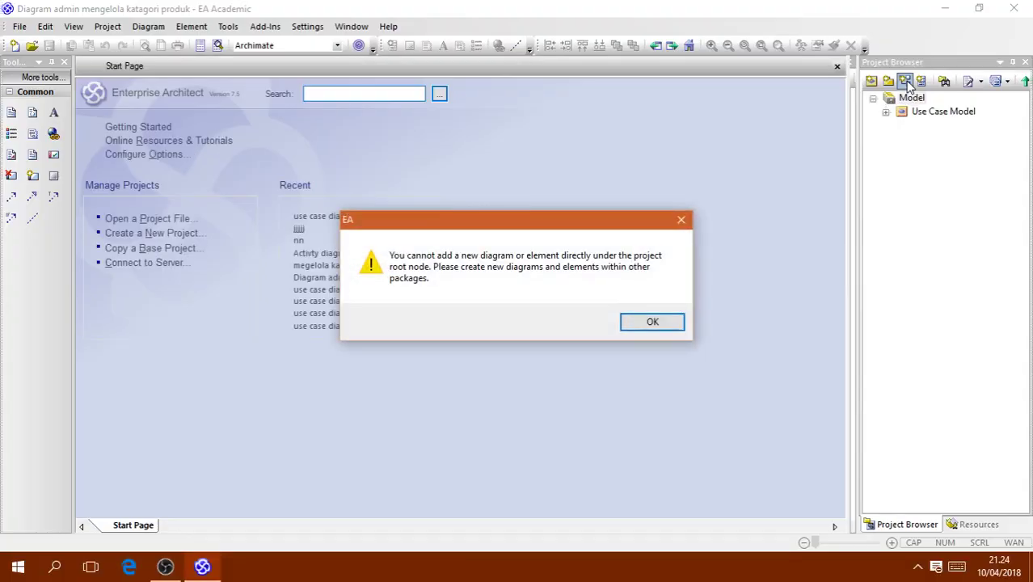
{"action": "left_click", "coordinate": [680, 220]}
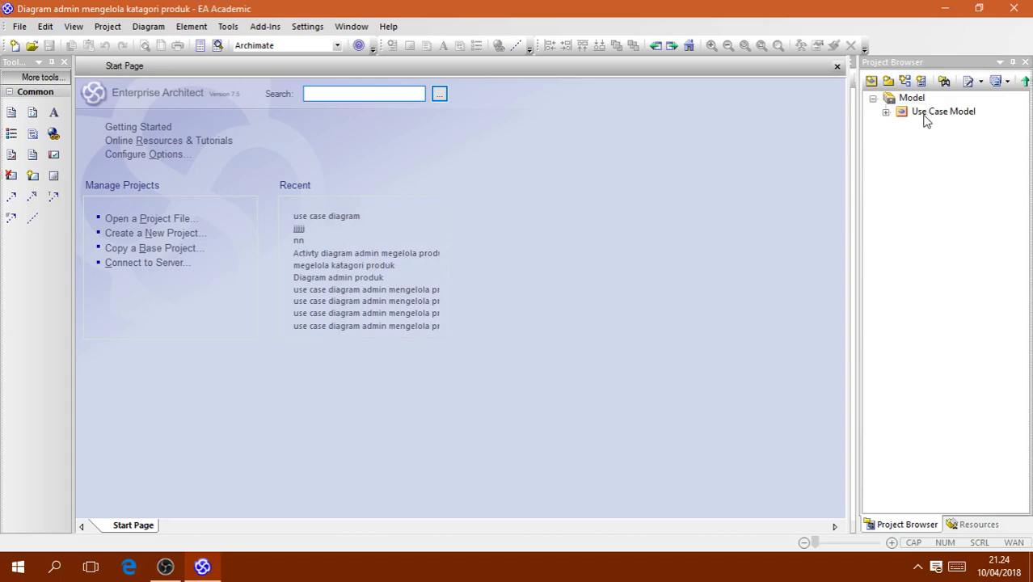
{"action": "double_click", "coordinate": [927, 114]}
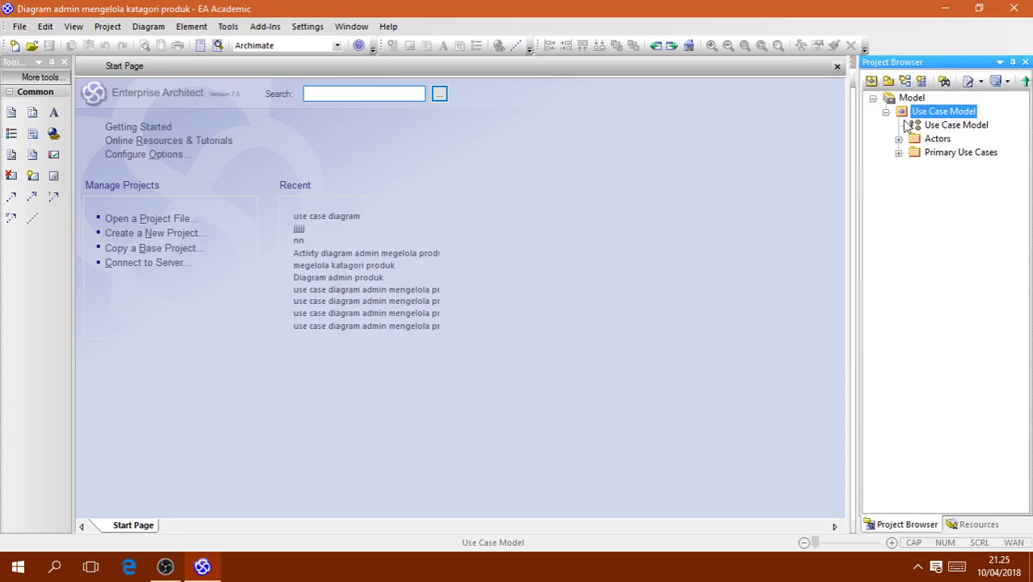
{"action": "left_click", "coordinate": [904, 81]}
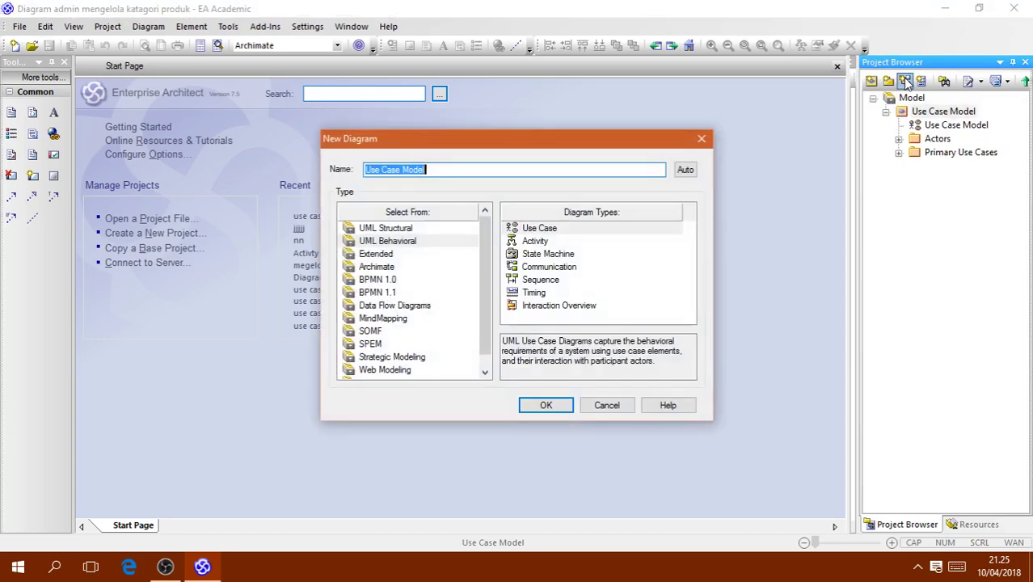
{"action": "key", "text": "BackSpace"}
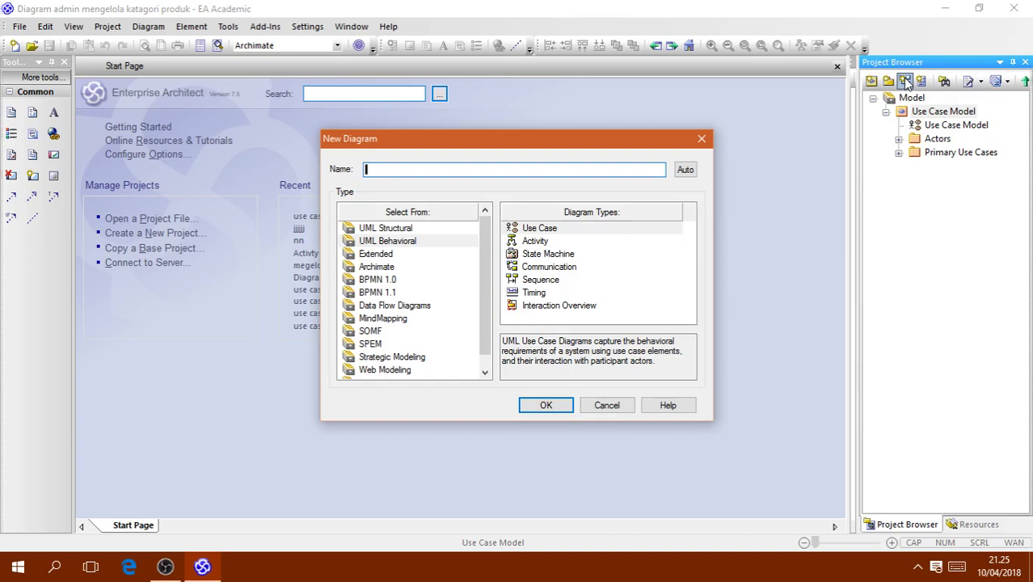
{"action": "type", "text": "Diagram Admin"}
{"action": "left_click", "coordinate": [546, 404]}
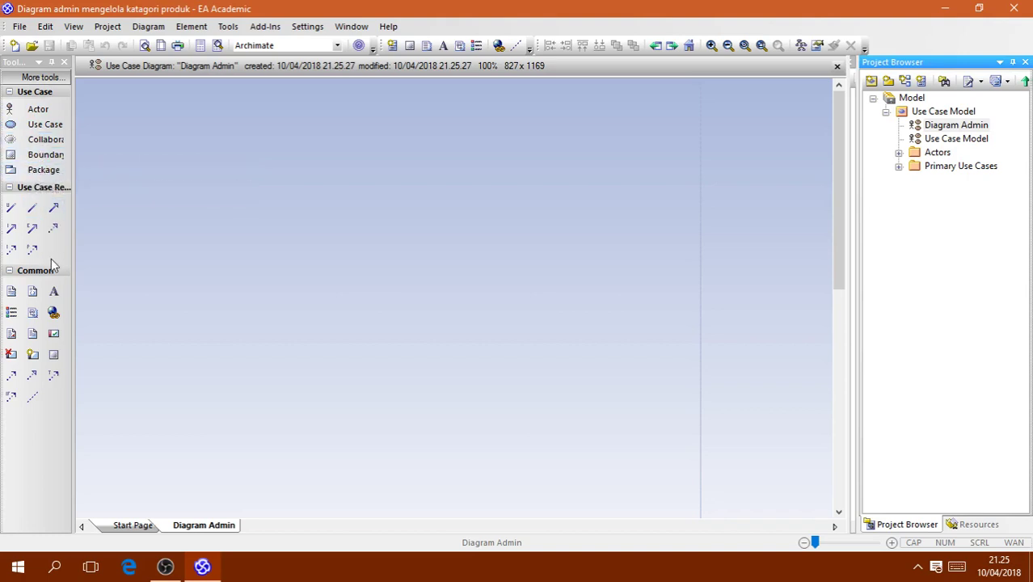
- Add a use case named "login" to the diagram and move it about halfway down the visible canvas
{"action": "left_click", "coordinate": [10, 130]}
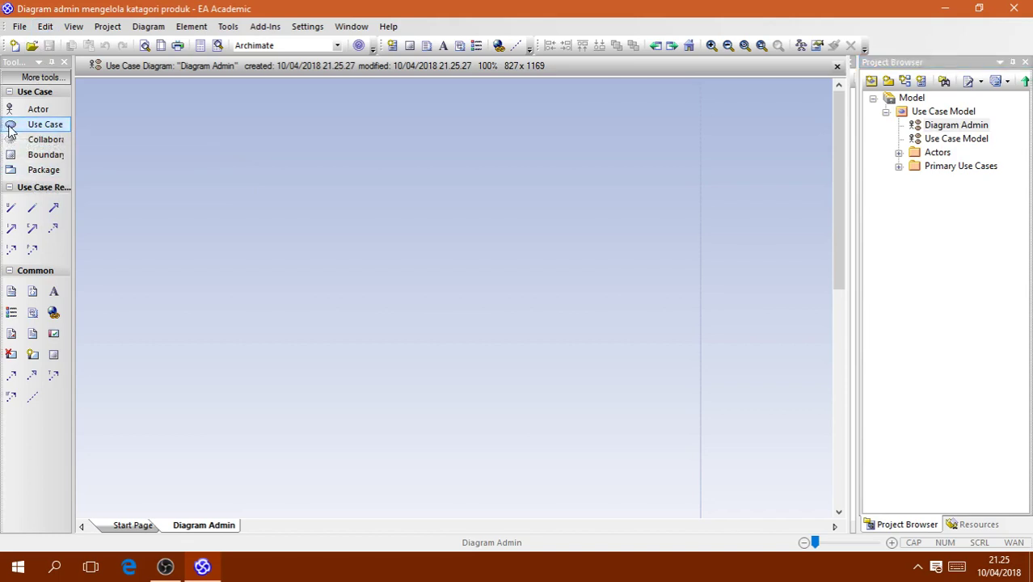
{"action": "left_click", "coordinate": [302, 177]}
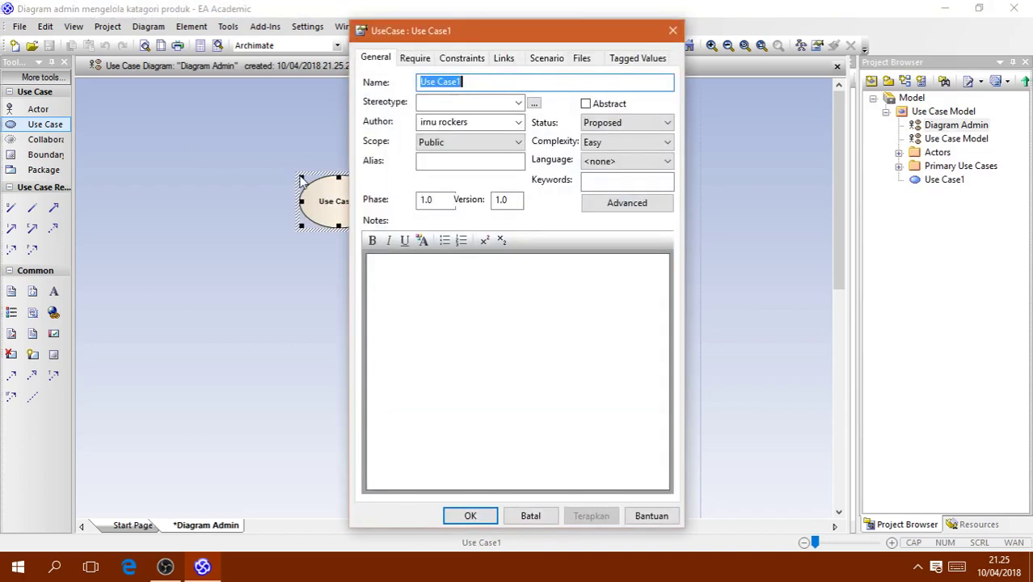
{"action": "key", "text": "BackSpace"}
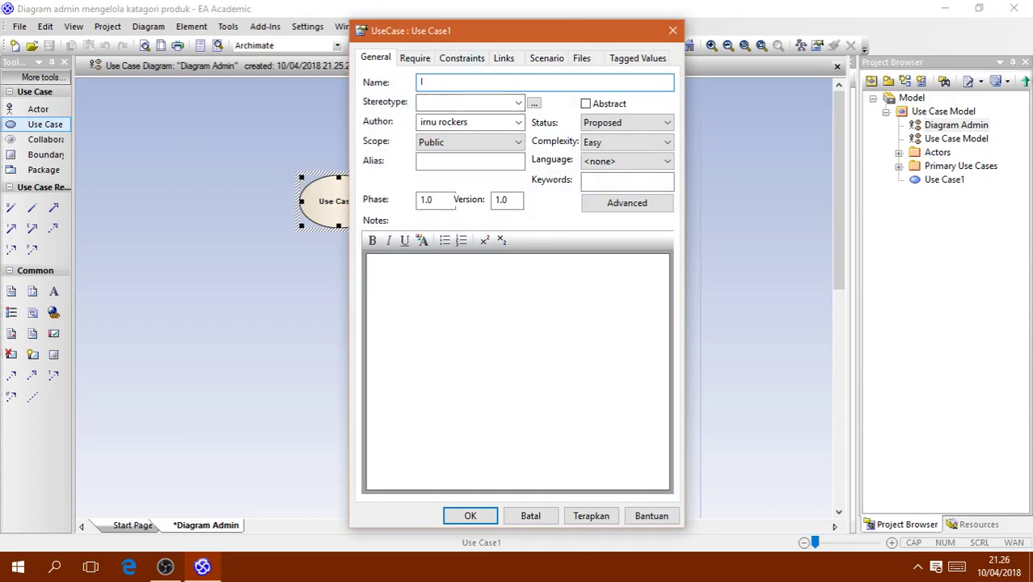
{"action": "type", "text": "log"}
{"action": "type", "text": "innn"}
{"action": "key", "text": "BackSpace"}
{"action": "key", "text": "BackSpace"}
{"action": "left_click", "coordinate": [471, 517]}
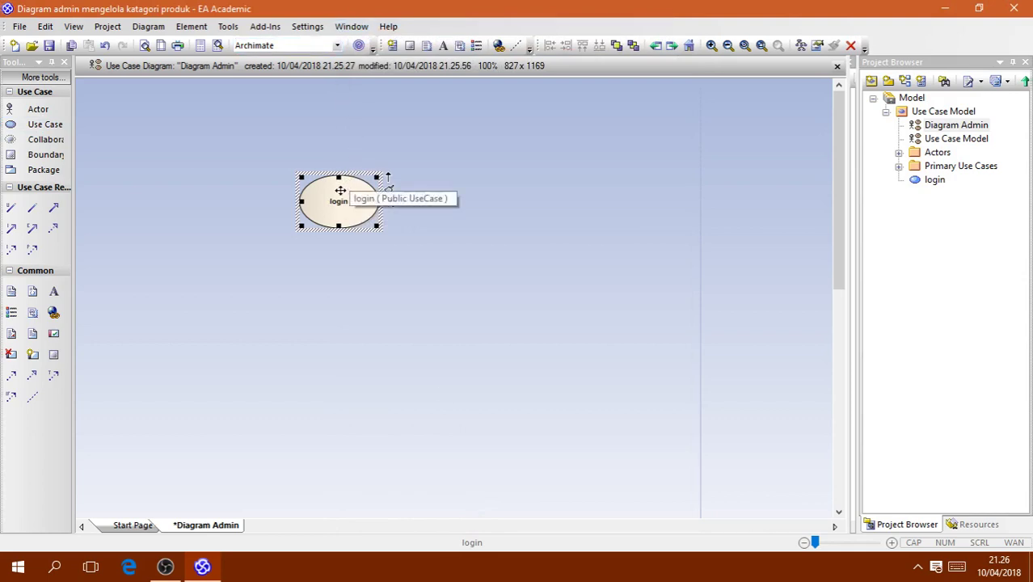
{"action": "left_click_drag", "start_coordinate": [338, 191], "coordinate": [268, 294]}
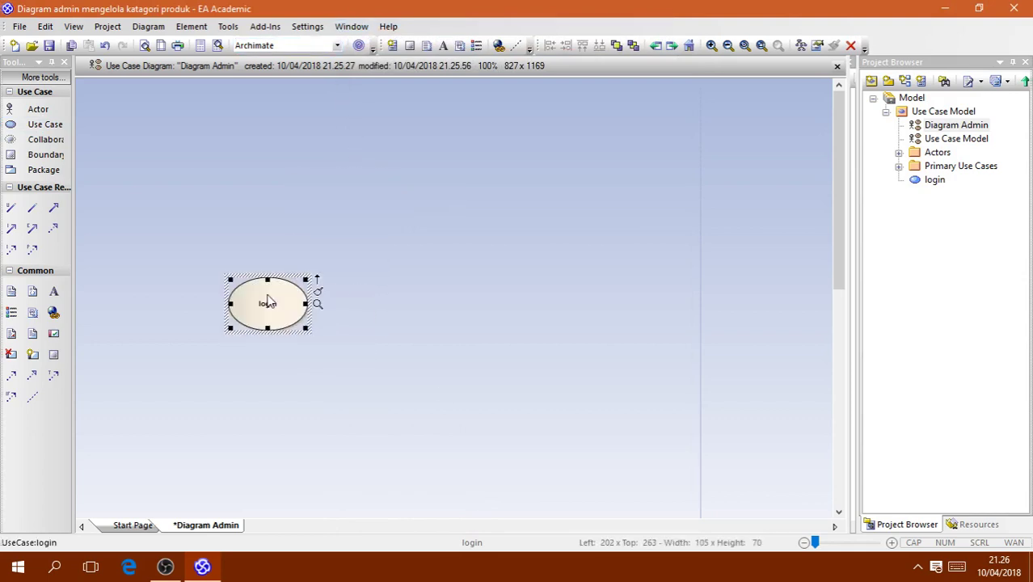
- Add an actor named "Admin" and position it to the left of the login use case
{"action": "left_click", "coordinate": [43, 114]}
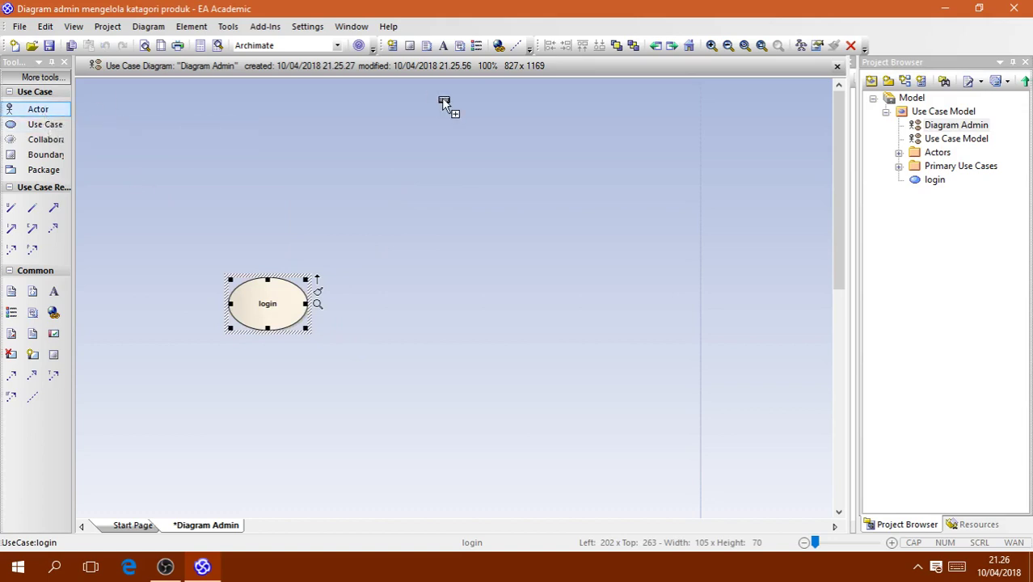
{"action": "left_click", "coordinate": [237, 143]}
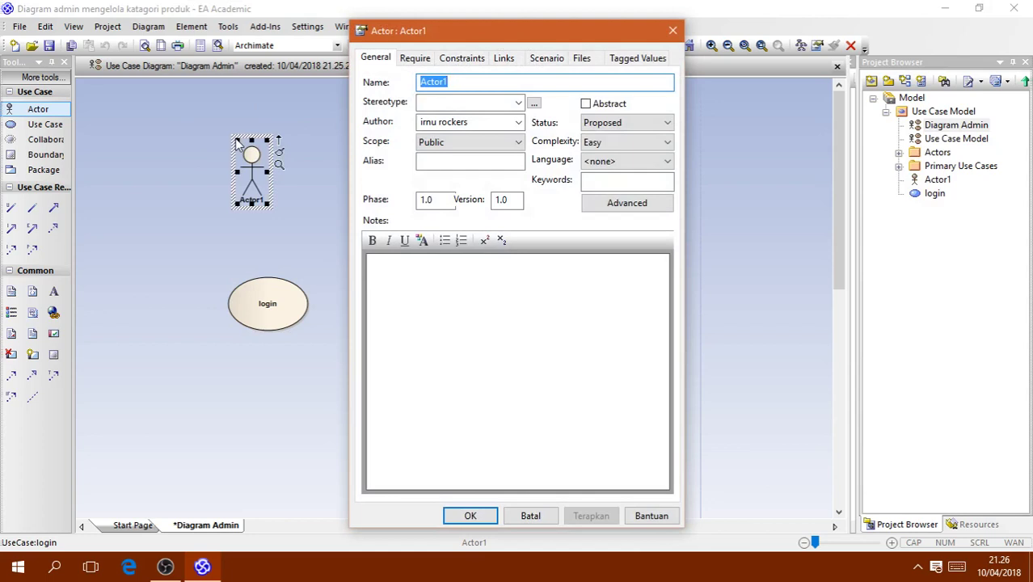
{"action": "key", "text": "BackSpace"}
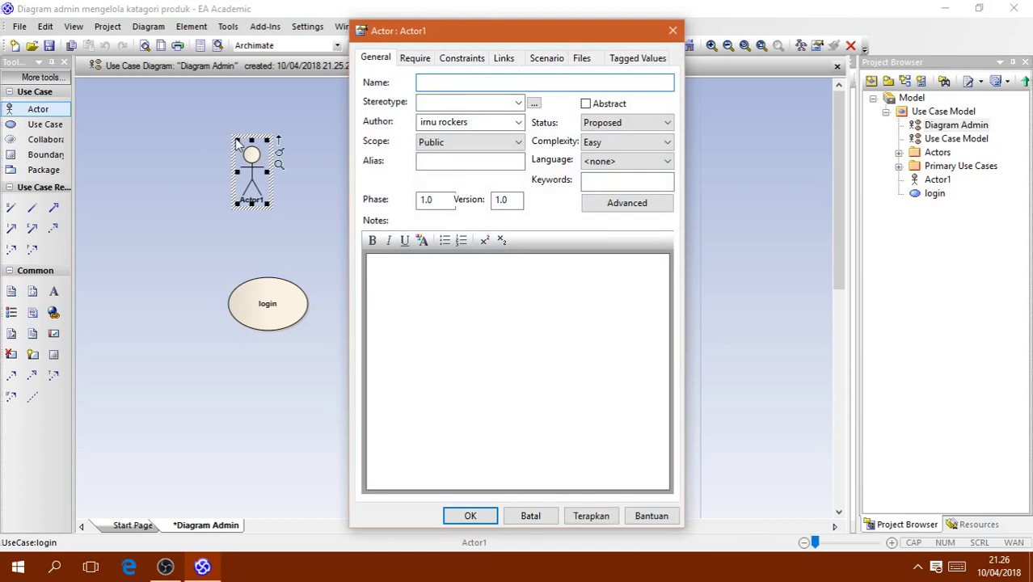
{"action": "type", "text": "Adminis"}
{"action": "key", "text": "BackSpace"}
{"action": "key", "text": "BackSpace"}
{"action": "left_click", "coordinate": [484, 519]}
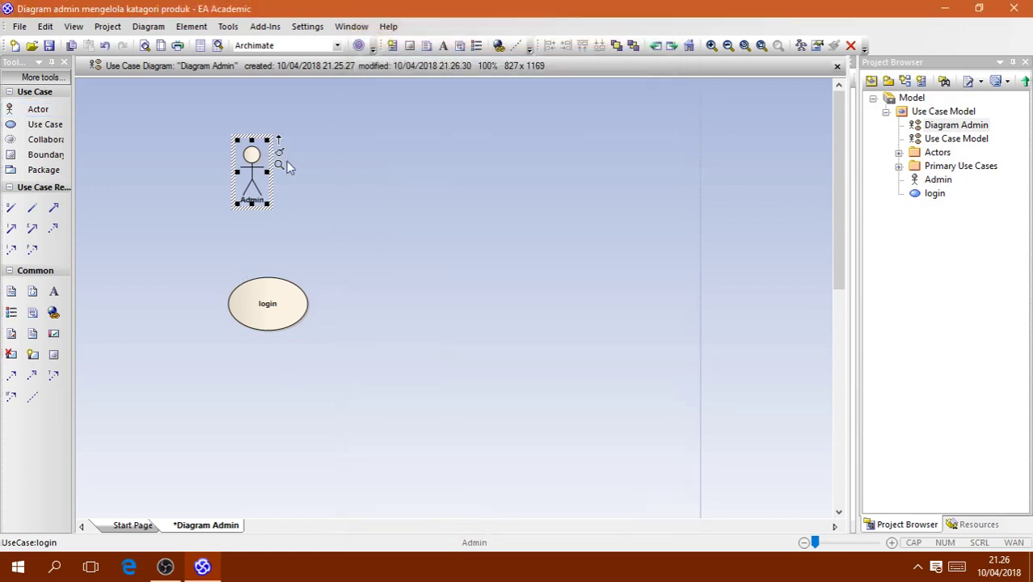
{"action": "left_click_drag", "start_coordinate": [264, 147], "coordinate": [153, 283]}
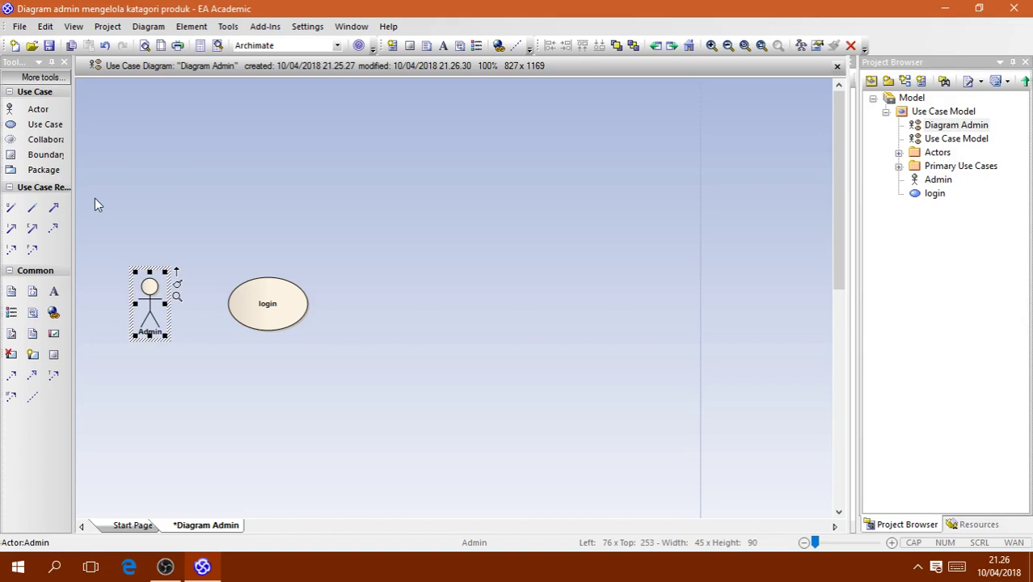
- Add a use case named "megelola katagori produk" and position it above and to the right of login
{"action": "left_click", "coordinate": [46, 125]}
{"action": "left_click", "coordinate": [311, 141]}
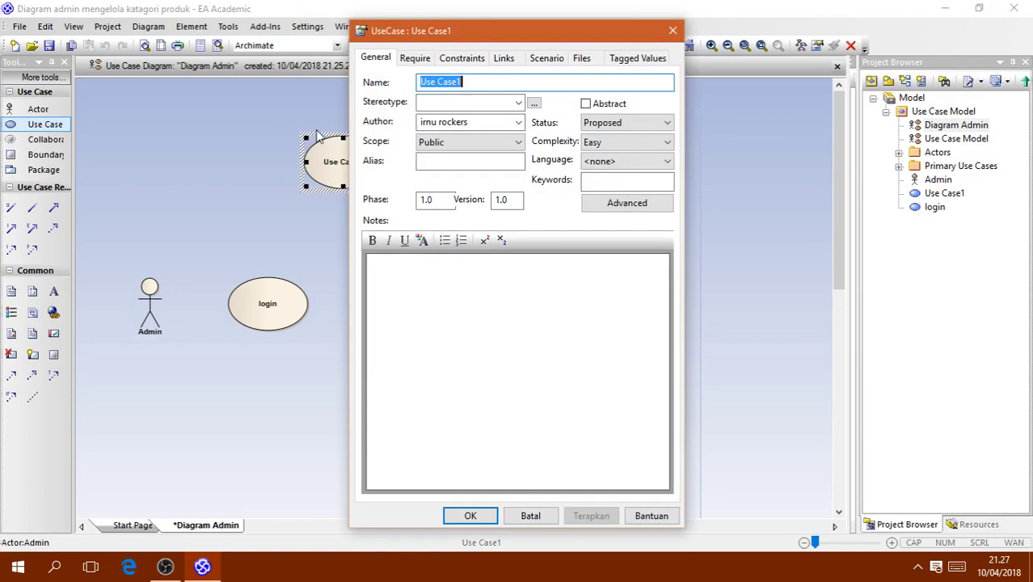
{"action": "key", "text": "BackSpace"}
{"action": "type", "text": "me"}
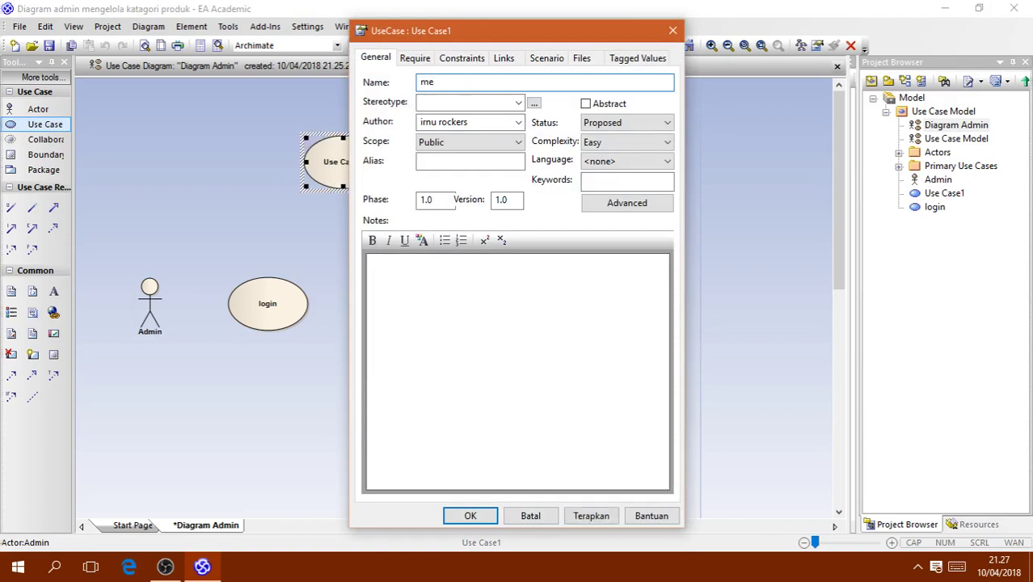
{"action": "type", "text": "gel"}
{"action": "type", "text": "l"}
{"action": "type", "text": "l"}
{"action": "type", "text": "\\"}
{"action": "key", "text": "BackSpace"}
{"action": "key", "text": "BackSpace"}
{"action": "type", "text": "ooo\\"}
{"action": "key", "text": "BackSpace"}
{"action": "key", "text": "BackSpace"}
{"action": "key", "text": "BackSpace"}
{"action": "type", "text": "la katagori produk"}
{"action": "left_click", "coordinate": [469, 516]}
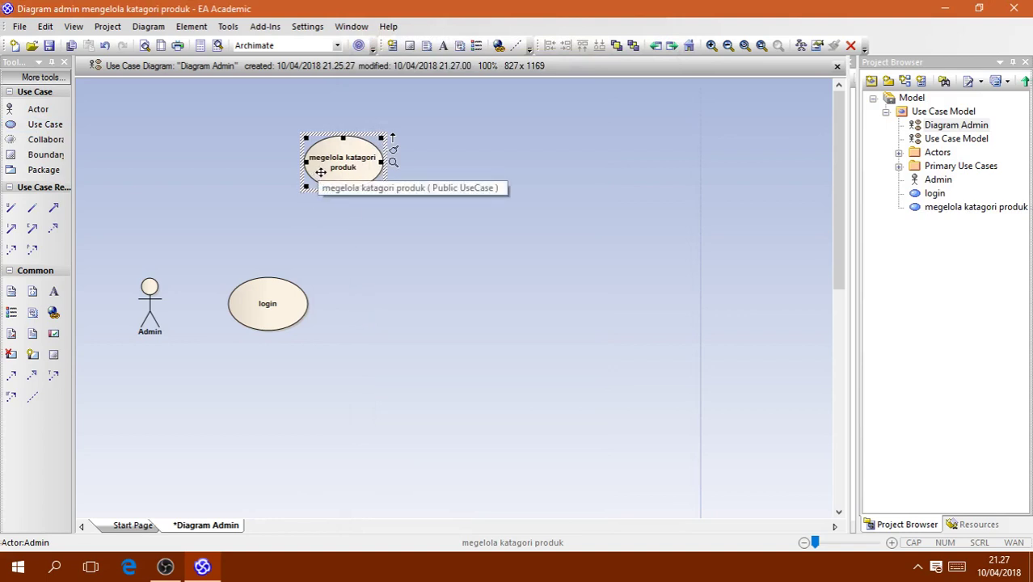
{"action": "left_click_drag", "start_coordinate": [321, 172], "coordinate": [356, 232]}
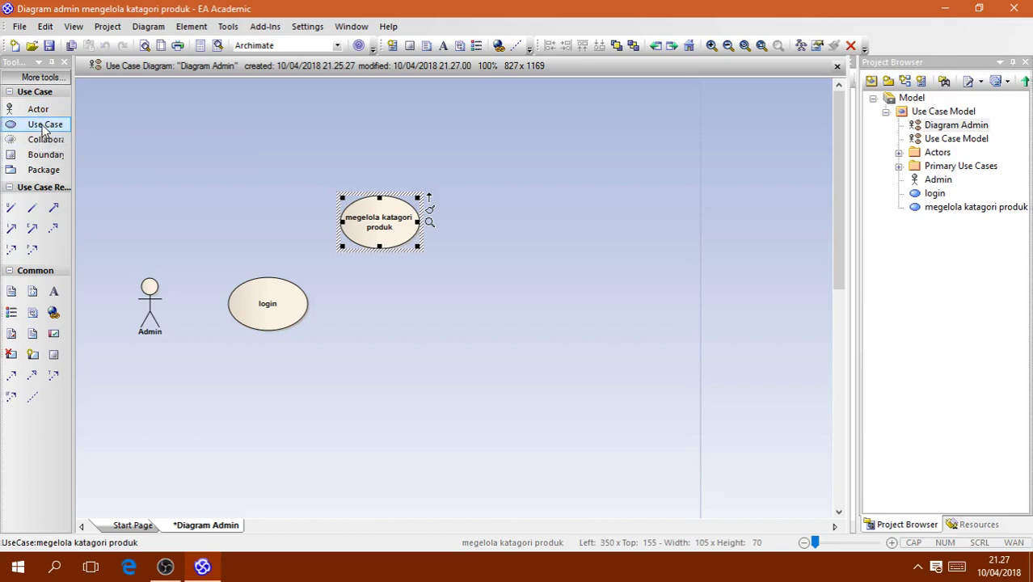
- Add a use case named "mengelola produk" and position it directly below megelola katagori produk
{"action": "left_click_drag", "start_coordinate": [44, 132], "coordinate": [409, 319]}
{"action": "left_click", "coordinate": [406, 319]}
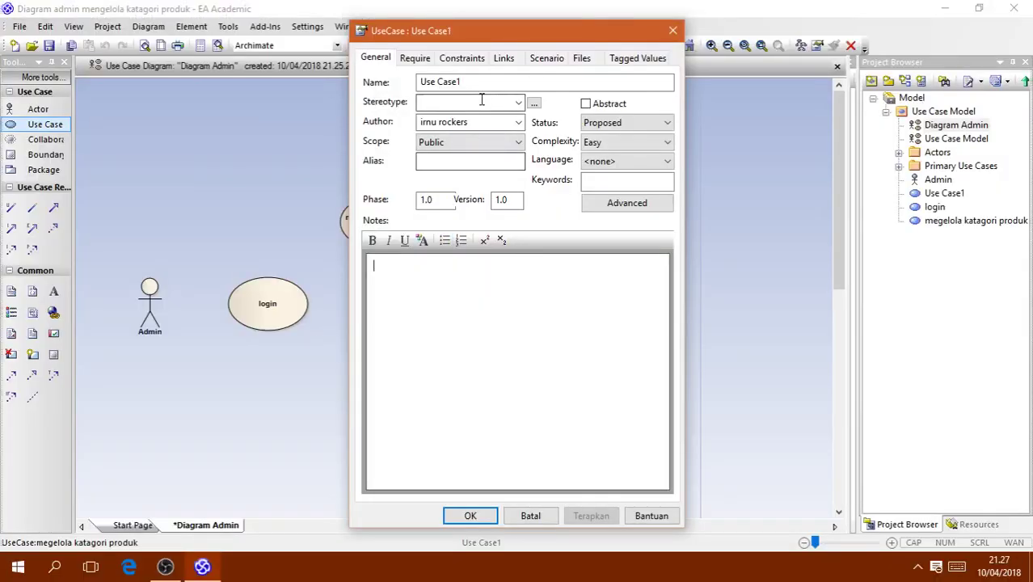
{"action": "left_click", "coordinate": [475, 84]}
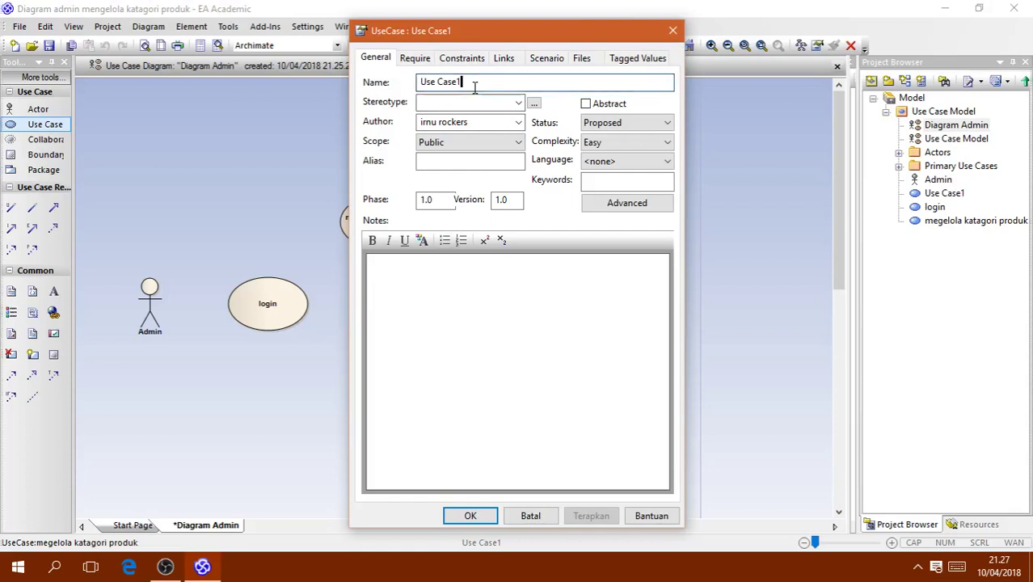
{"action": "key", "text": "BackSpace"}
{"action": "key", "text": "BackSpace"}
{"action": "key", "text": "BackSpace"}
{"action": "key", "text": "BackSpace"}
{"action": "key", "text": "BackSpace"}
{"action": "key", "text": "BackSpace"}
{"action": "key", "text": "BackSpace"}
{"action": "key", "text": "BackSpace"}
{"action": "key", "text": "BackSpace"}
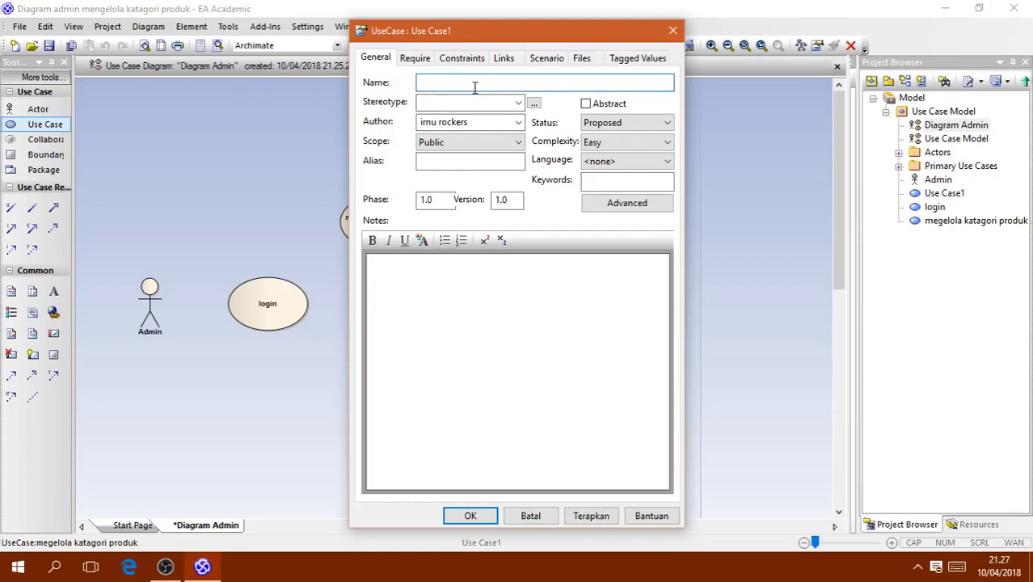
{"action": "type", "text": "mengelola prduk"}
{"action": "key", "text": "Left"}
{"action": "key", "text": "Left"}
{"action": "key", "text": "Left"}
{"action": "type", "text": "o"}
{"action": "left_click", "coordinate": [470, 517]}
{"action": "left_click_drag", "start_coordinate": [462, 348], "coordinate": [395, 290]}
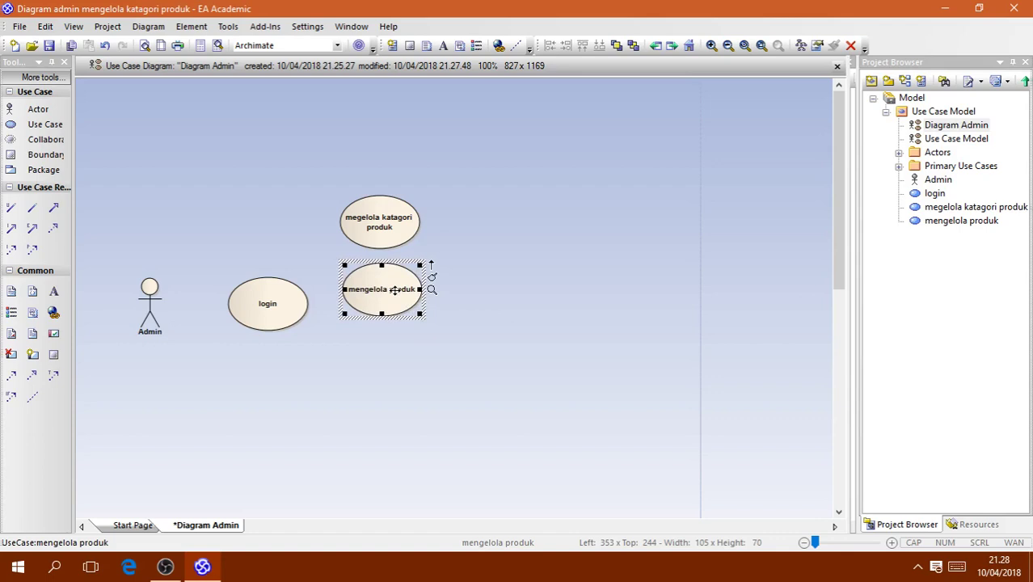
- Add a use case named "megelola order" and align it directly below mengelola produk
{"action": "left_click", "coordinate": [35, 129]}
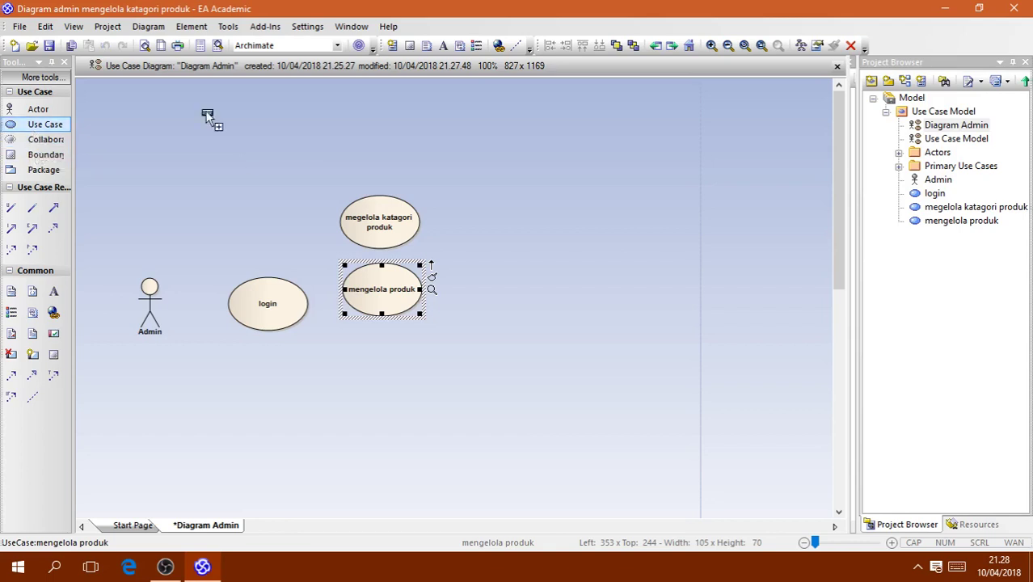
{"action": "left_click", "coordinate": [403, 342]}
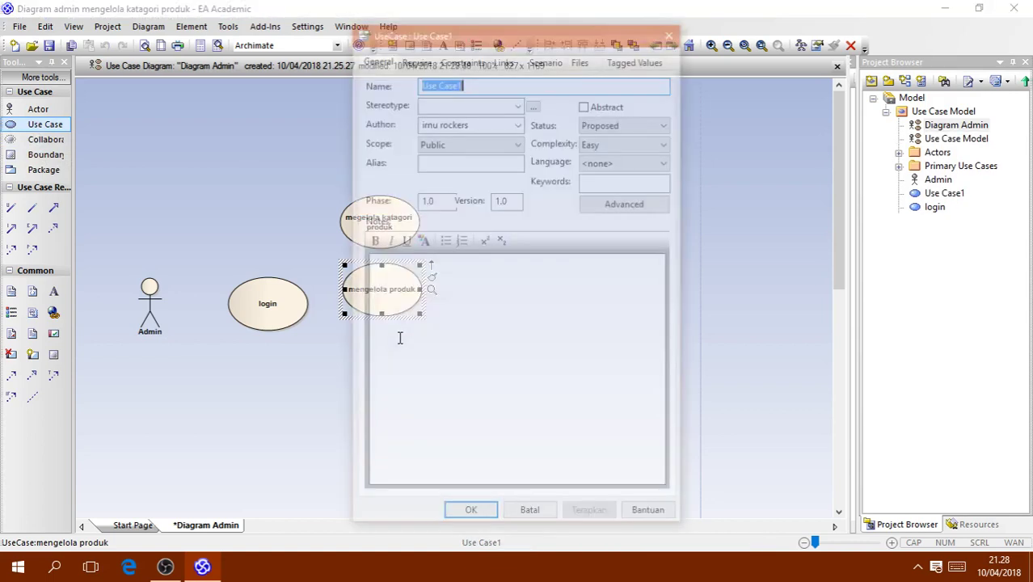
{"action": "key", "text": "BackSpace"}
{"action": "type", "text": "me"}
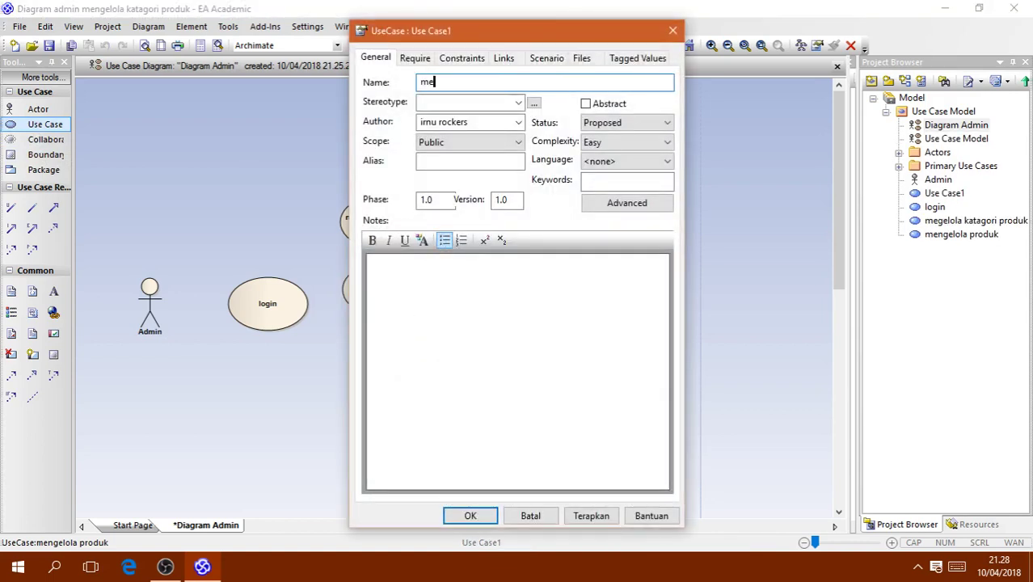
{"action": "type", "text": "gelola rder"}
{"action": "left_click", "coordinate": [460, 82]}
{"action": "type", "text": "o"}
{"action": "left_click", "coordinate": [455, 519]}
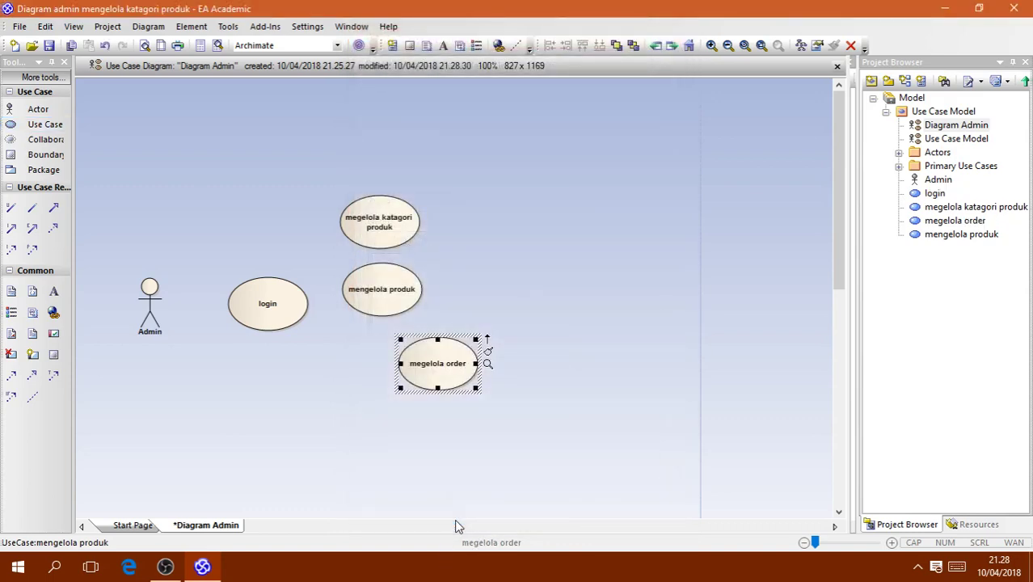
{"action": "left_click_drag", "start_coordinate": [435, 363], "coordinate": [378, 356]}
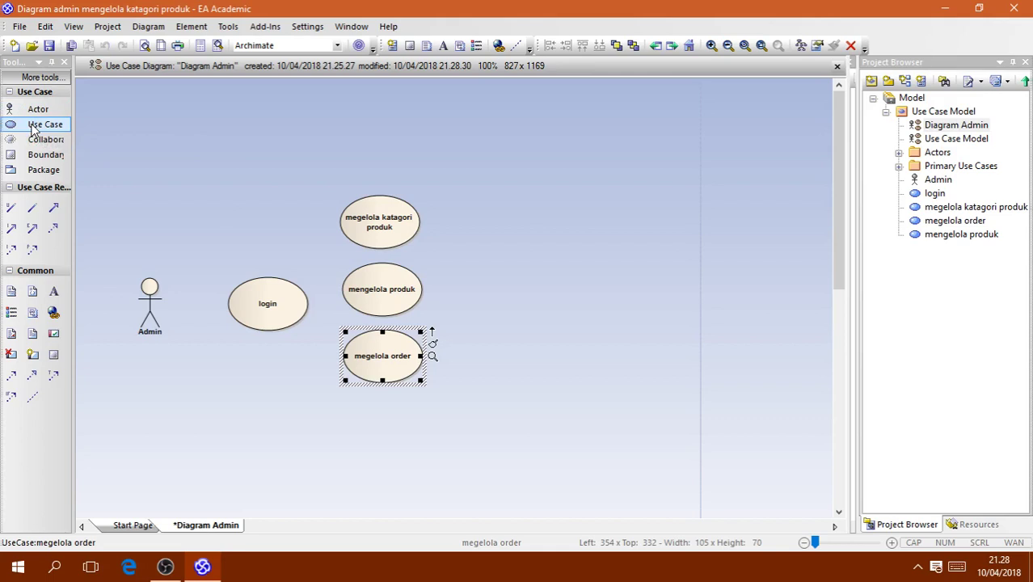
- Add a use case named "mengisi ongkos kirim" and align it directly below megelola order
{"action": "left_click", "coordinate": [47, 124]}
{"action": "left_click", "coordinate": [380, 415]}
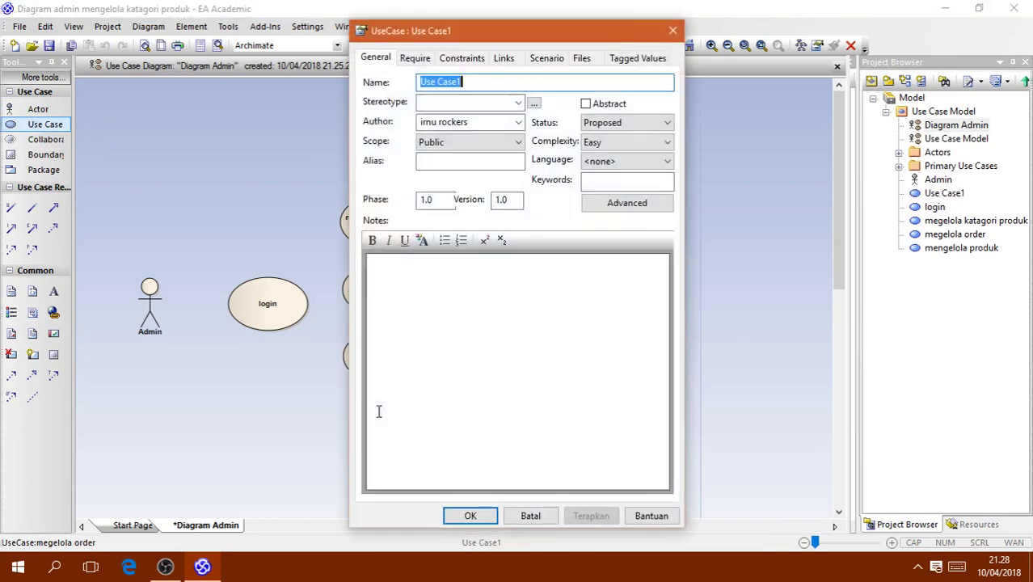
{"action": "type", "text": "me"}
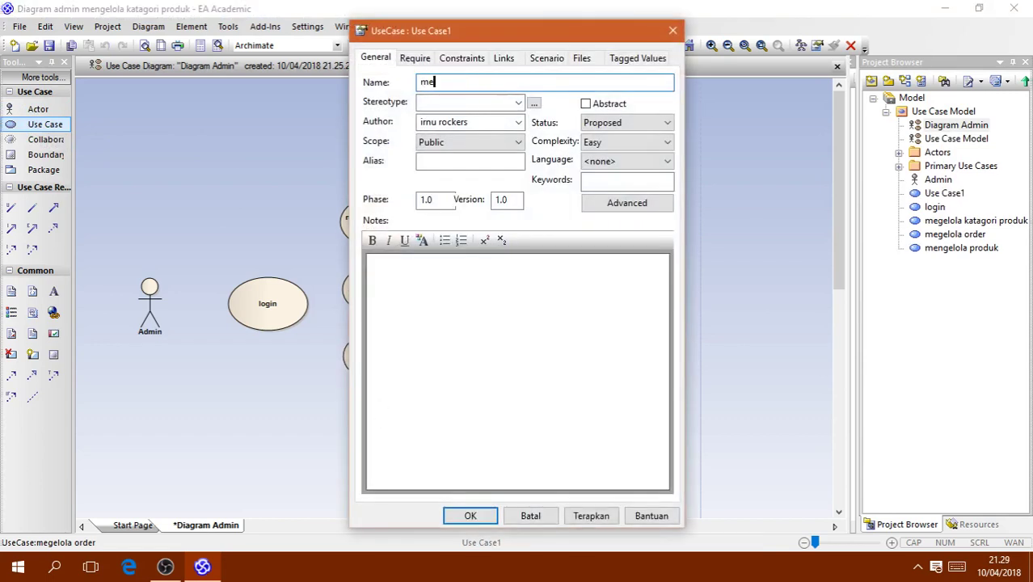
{"action": "type", "text": "ngisi k"}
{"action": "key", "text": "BackSpace"}
{"action": "type", "text": "ngkos kirim"}
{"action": "left_click", "coordinate": [455, 82]}
{"action": "type", "text": "o"}
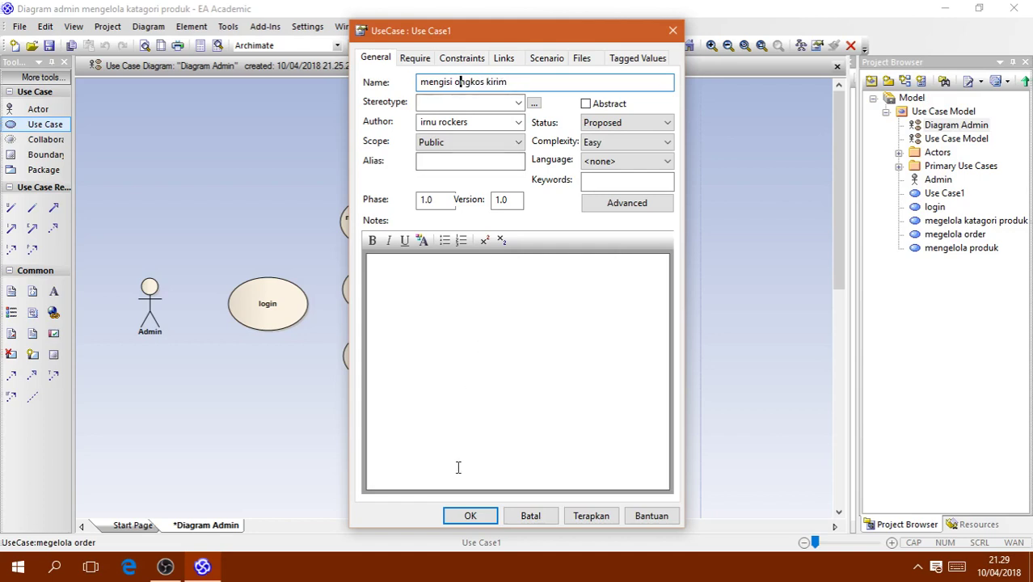
{"action": "left_click", "coordinate": [470, 515]}
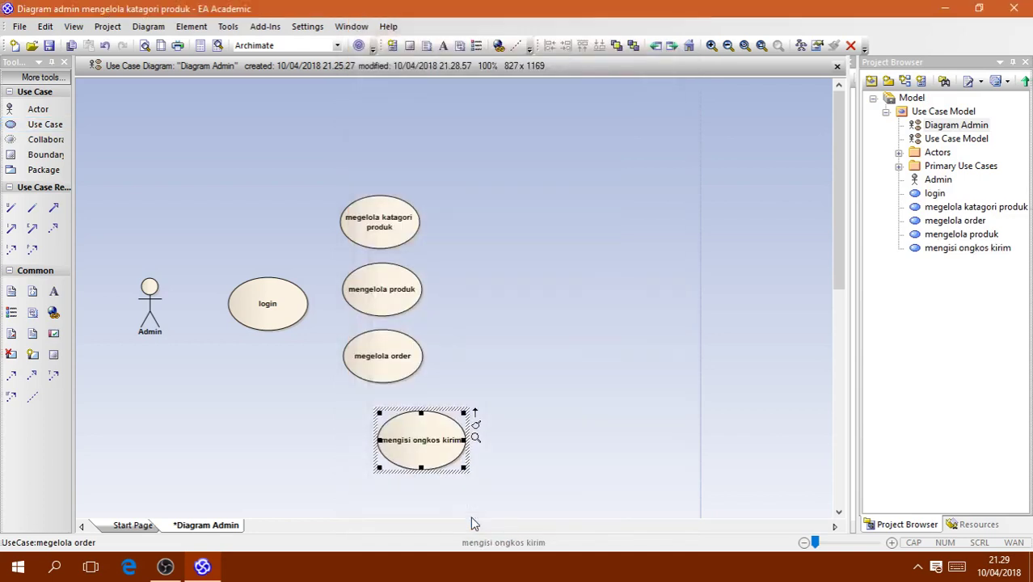
{"action": "left_click_drag", "start_coordinate": [434, 445], "coordinate": [396, 433]}
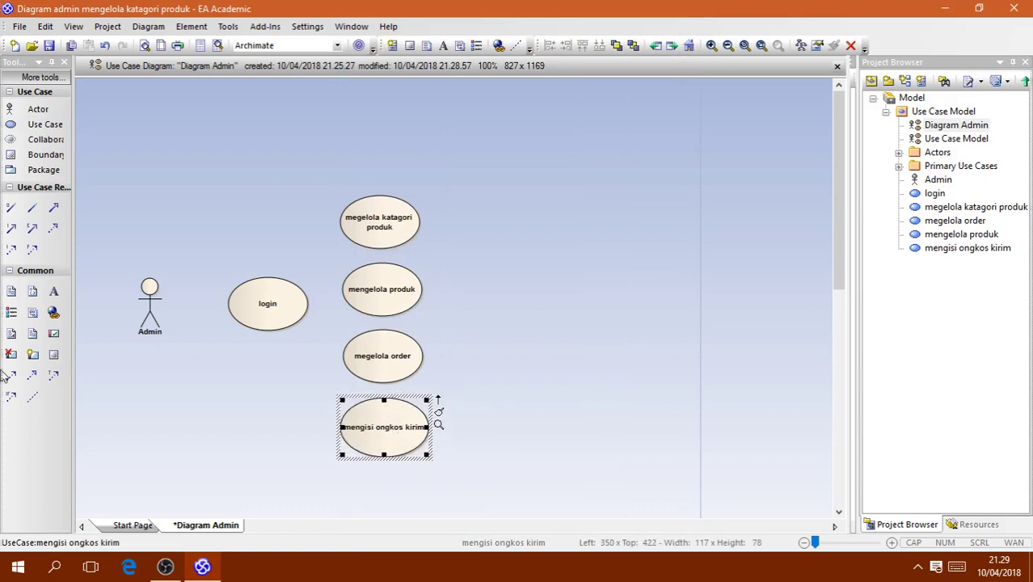
- Draw extend relationships to login from megelola katagori produk, mengelola produk, megelola order and mengisi ongkos kirim
{"action": "left_click", "coordinate": [33, 230]}
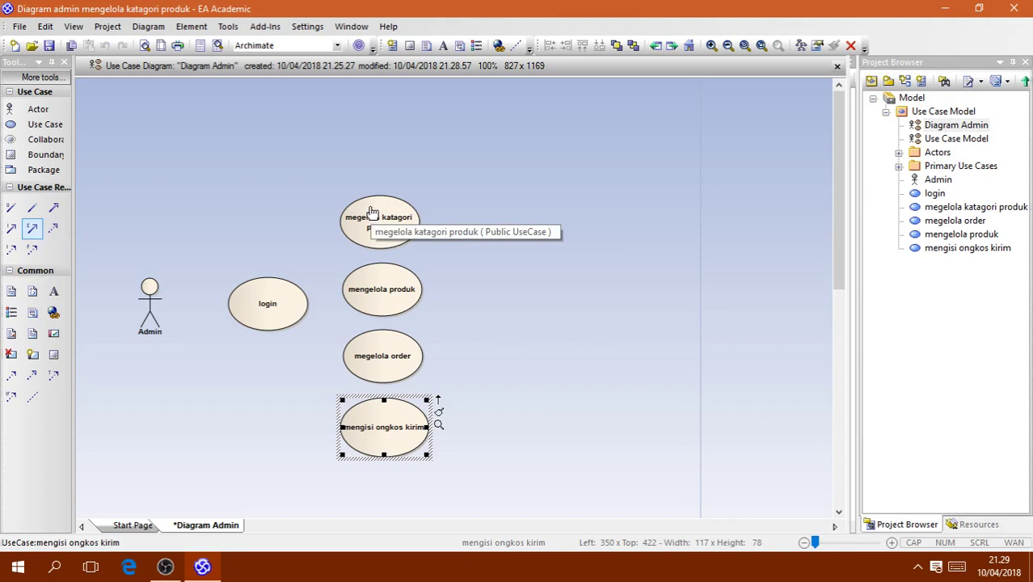
{"action": "left_click_drag", "start_coordinate": [372, 212], "coordinate": [257, 305]}
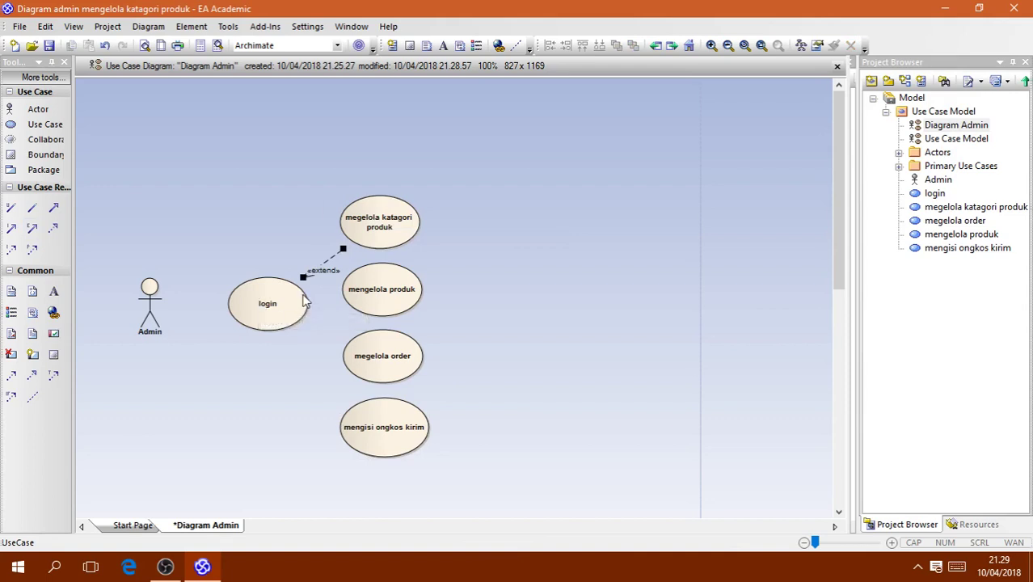
{"action": "left_click", "coordinate": [32, 227]}
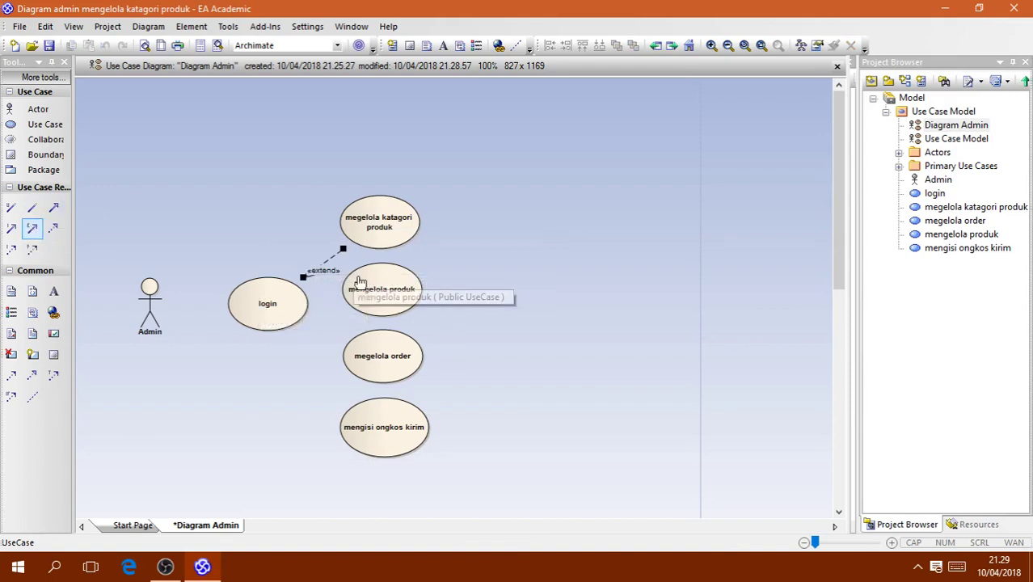
{"action": "left_click_drag", "start_coordinate": [366, 290], "coordinate": [287, 314]}
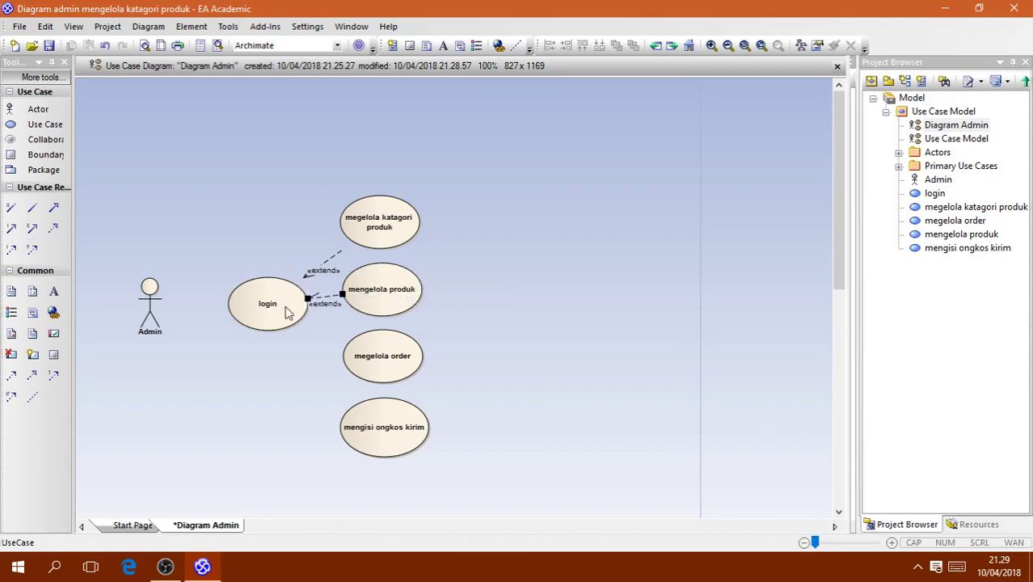
{"action": "left_click", "coordinate": [32, 230]}
{"action": "left_click_drag", "start_coordinate": [371, 371], "coordinate": [279, 313]}
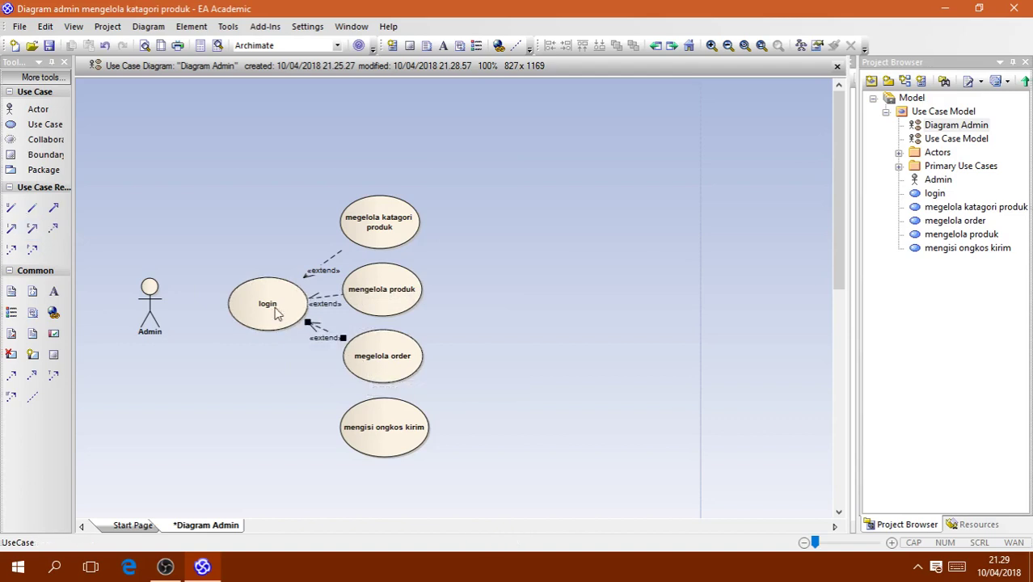
{"action": "left_click", "coordinate": [33, 229]}
{"action": "left_click_drag", "start_coordinate": [362, 426], "coordinate": [275, 331]}
- Move the Admin actor closer to the login use case
{"action": "left_click", "coordinate": [162, 291]}
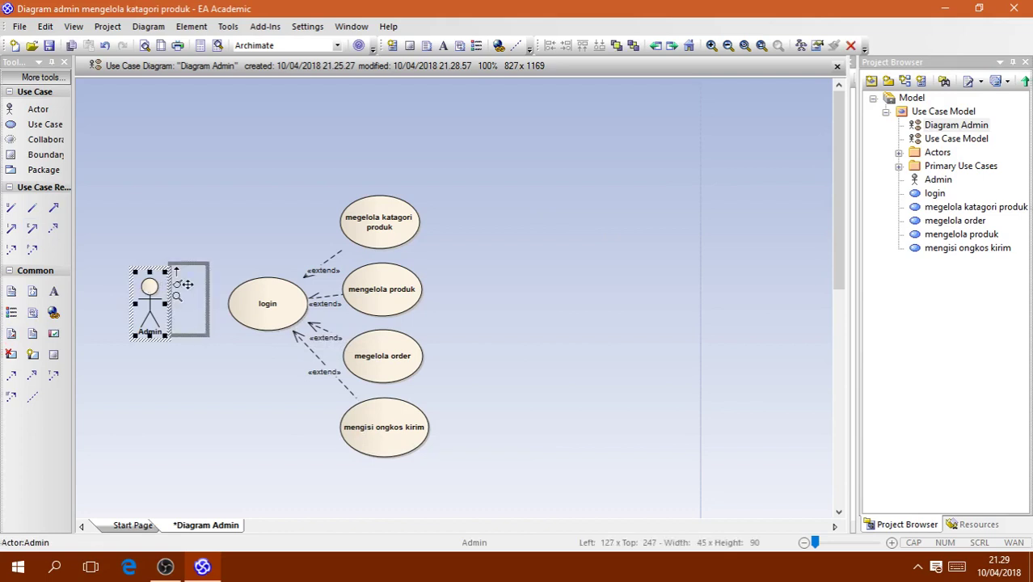
{"action": "left_click_drag", "start_coordinate": [186, 285], "coordinate": [188, 289]}
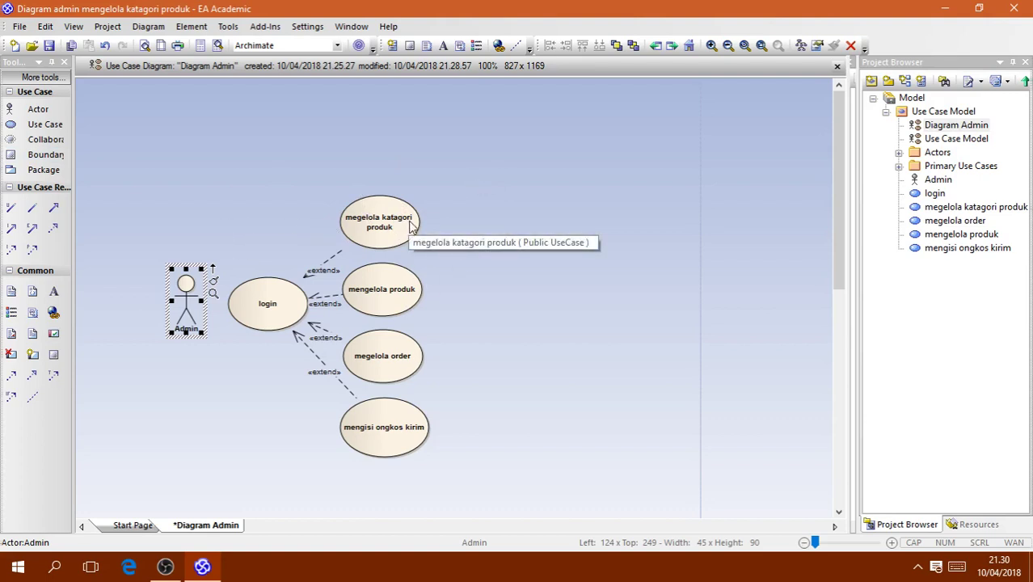
- Copy all elements of the Admin diagram and paste them into a blank Microsoft Word 2010 document
{"action": "key", "text": "ctrl+a"}
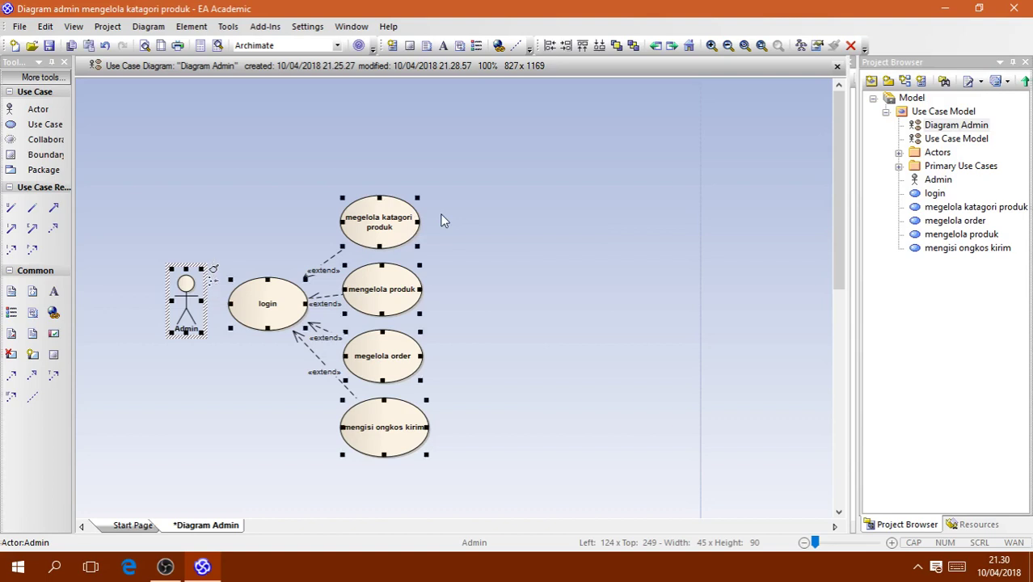
{"action": "left_click", "coordinate": [54, 567]}
{"action": "type", "text": "w"}
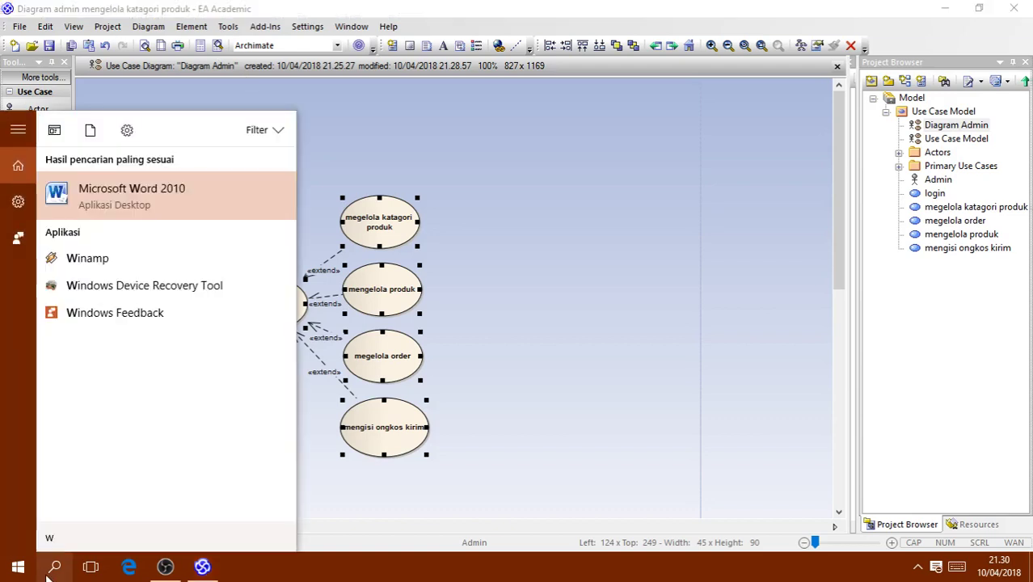
{"action": "left_click", "coordinate": [97, 194]}
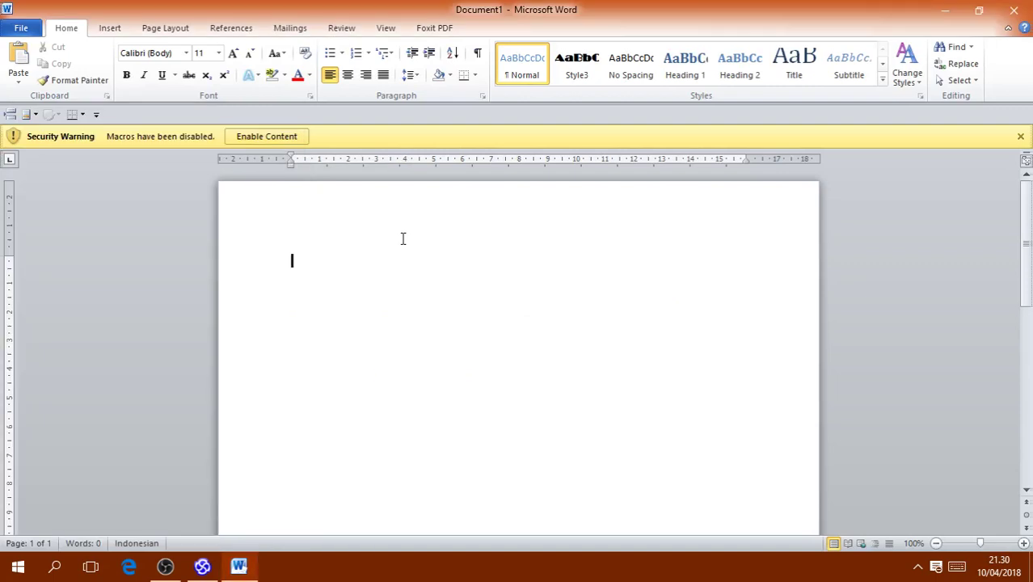
{"action": "key", "text": "ctrl+v"}
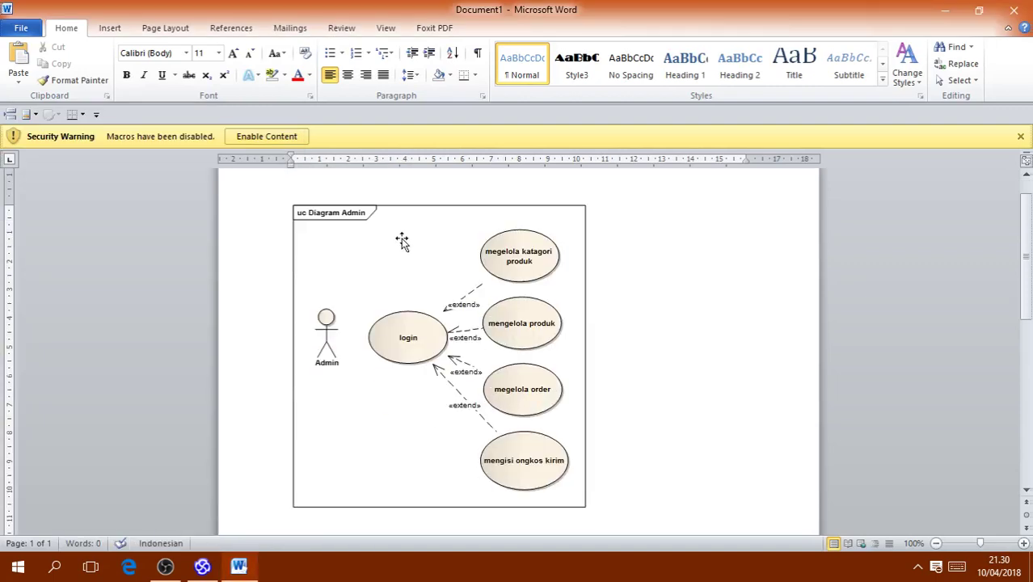